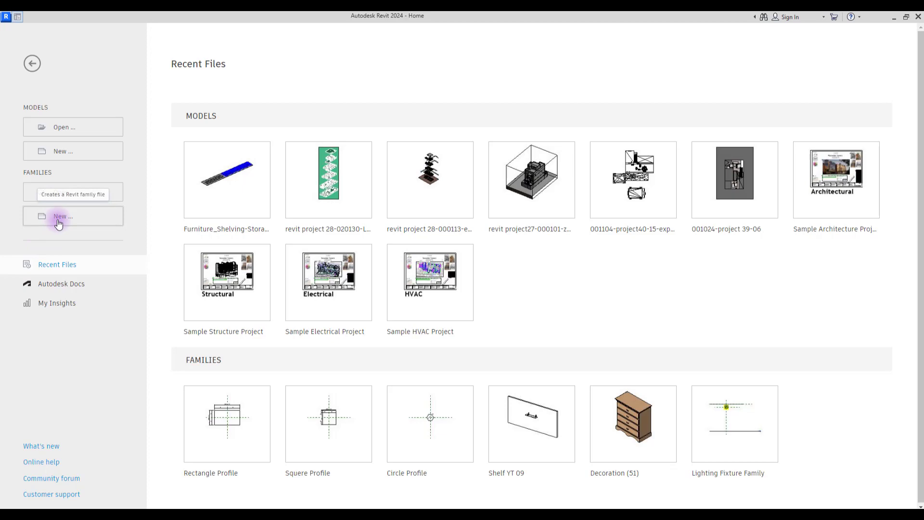
Start a new family from the Profile.rft template, accepting the default units.
{"action": "left_click", "coordinate": [59, 217]}
{"action": "left_click", "coordinate": [423, 200]}
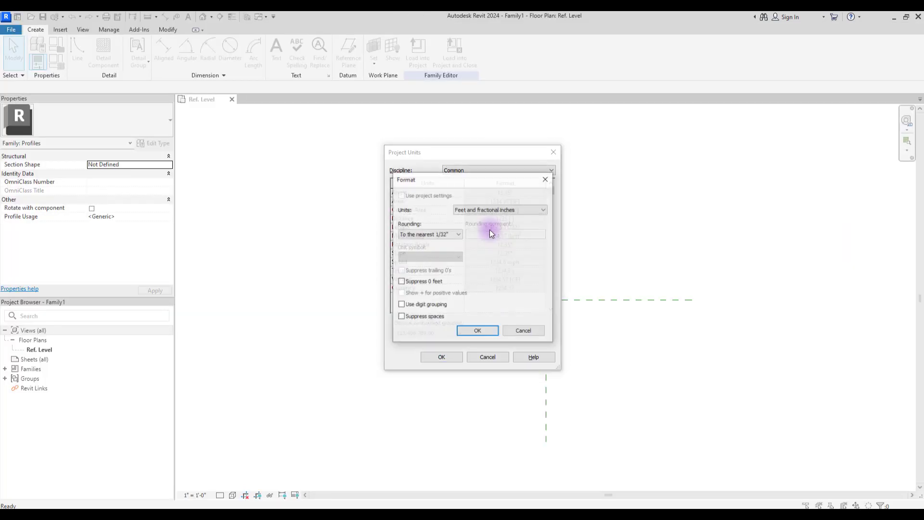
{"action": "left_click", "coordinate": [459, 330]}
{"action": "left_click", "coordinate": [441, 356]}
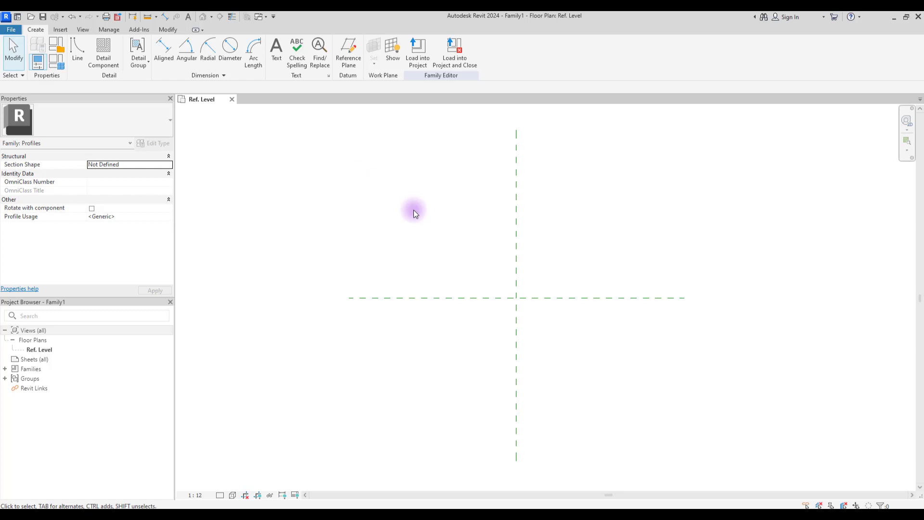
Draw a circle centred on the reference-plane intersection and zoom to fit.
{"action": "left_click", "coordinate": [77, 53]}
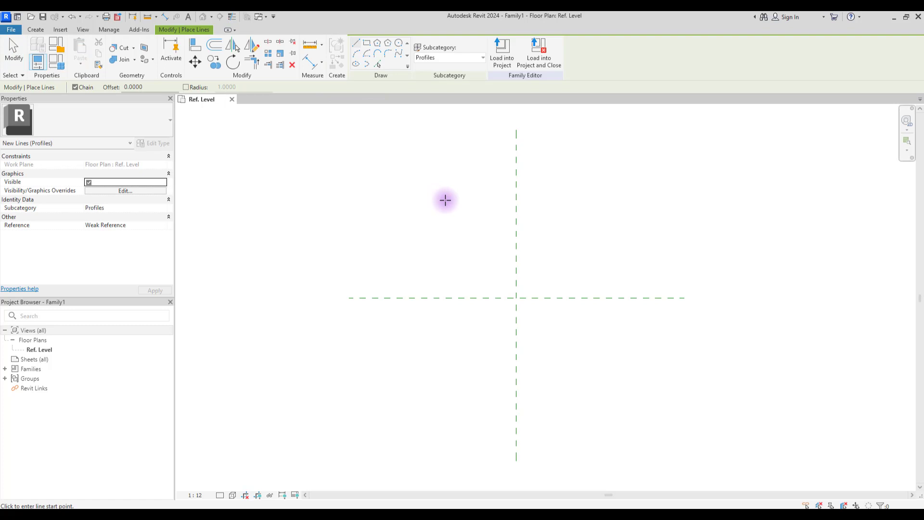
{"action": "left_click", "coordinate": [400, 47]}
{"action": "left_click", "coordinate": [517, 297]}
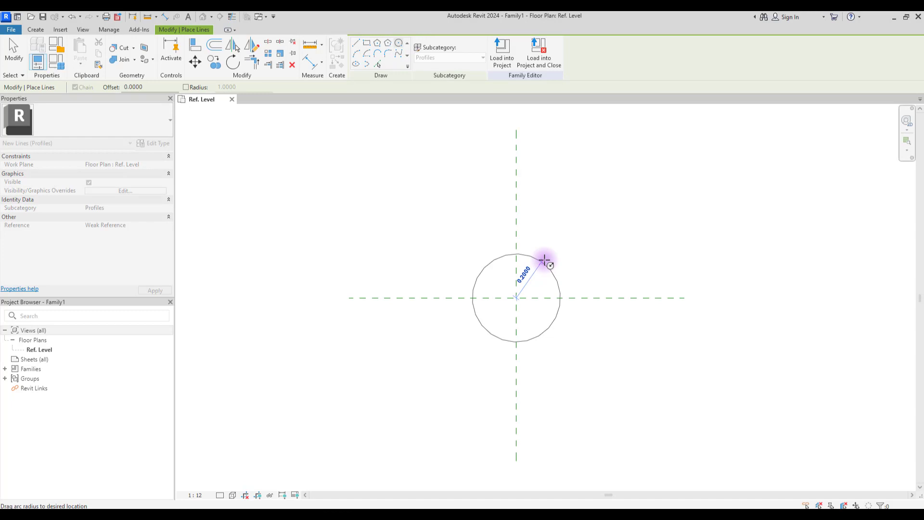
{"action": "left_click", "coordinate": [550, 263]}
{"action": "key", "text": "Escape"}
{"action": "key", "text": "Escape"}
{"action": "key", "text": "z"}
{"action": "key", "text": "f"}
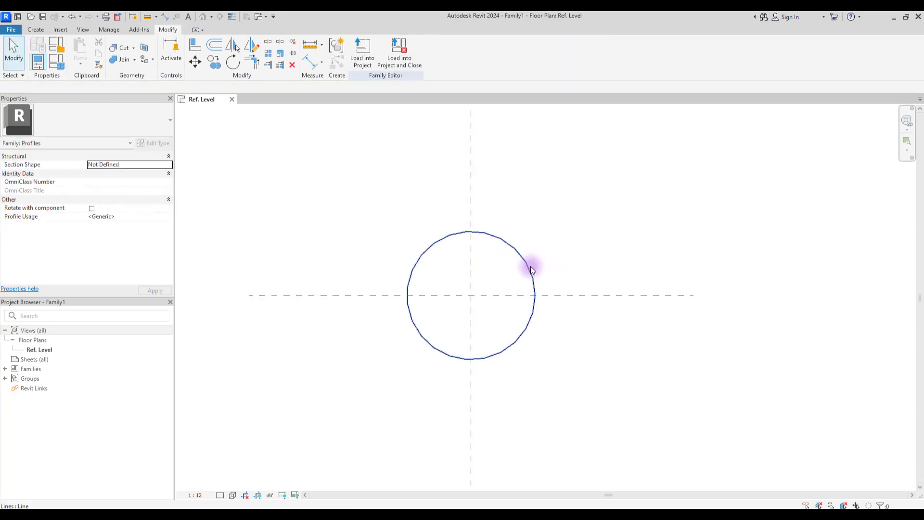
Make the circle's 0.22 radius dimension permanent and label it with a new 'Diametre' parameter.
{"action": "left_click", "coordinate": [531, 267]}
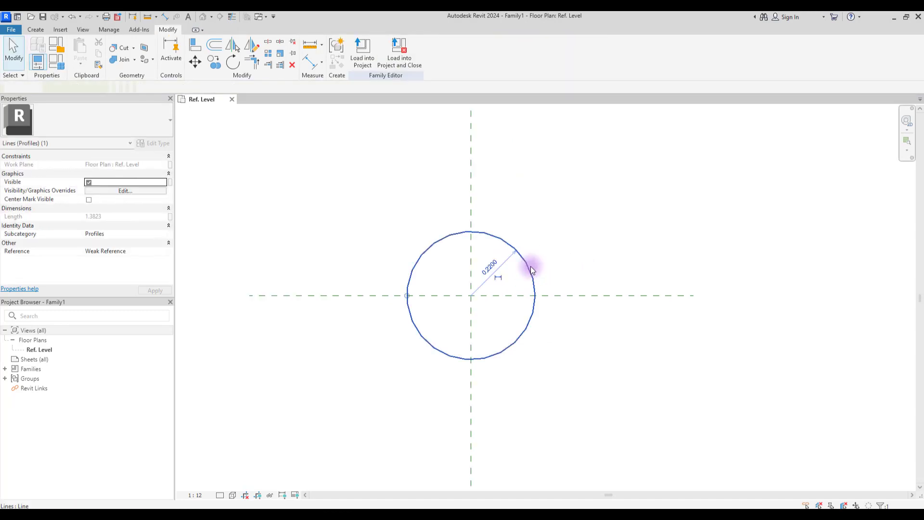
{"action": "left_click", "coordinate": [499, 278]}
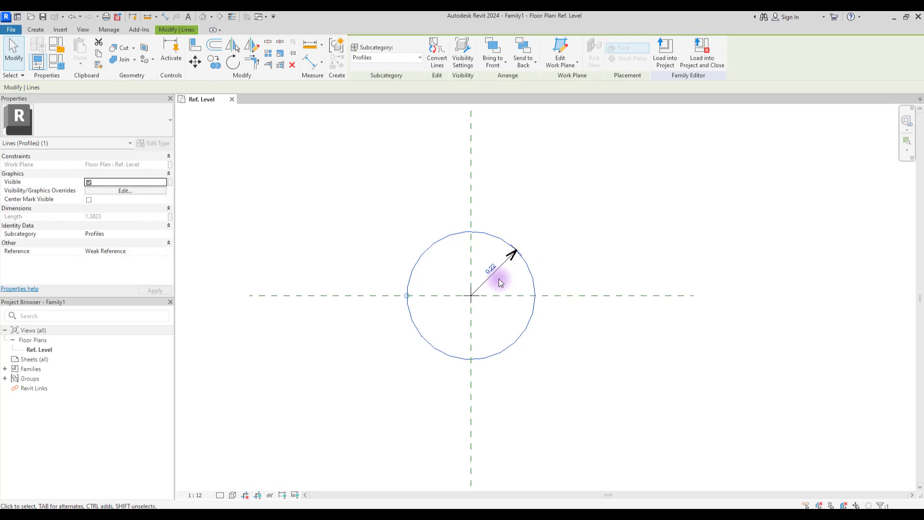
{"action": "left_click", "coordinate": [504, 269]}
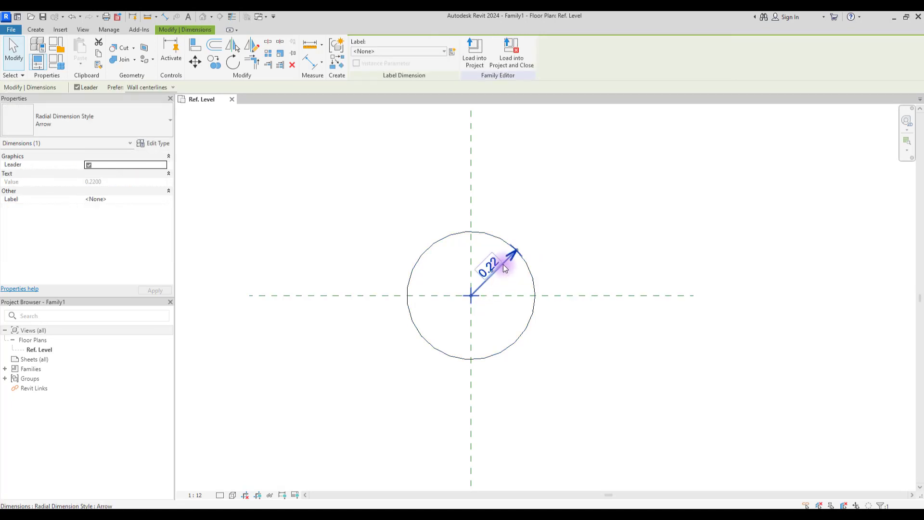
{"action": "left_click", "coordinate": [450, 49]}
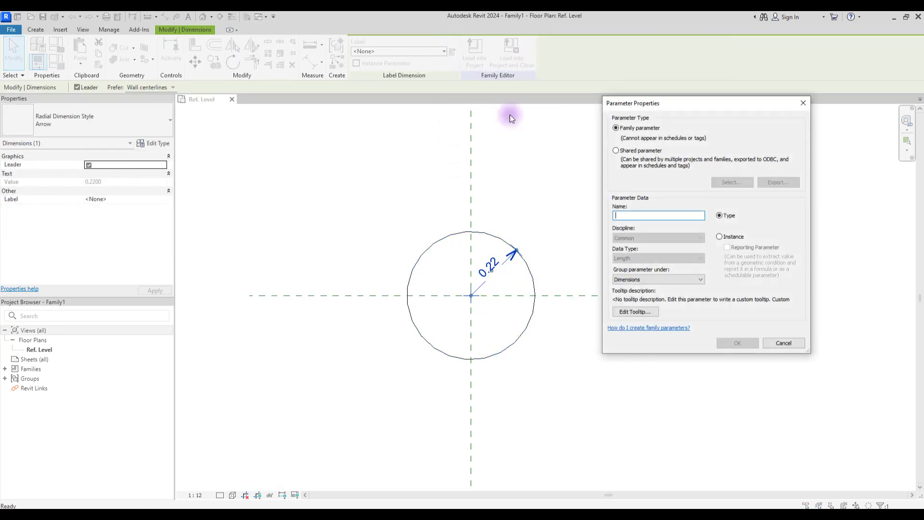
{"action": "type", "text": "Diametre"}
{"action": "left_click", "coordinate": [737, 342]}
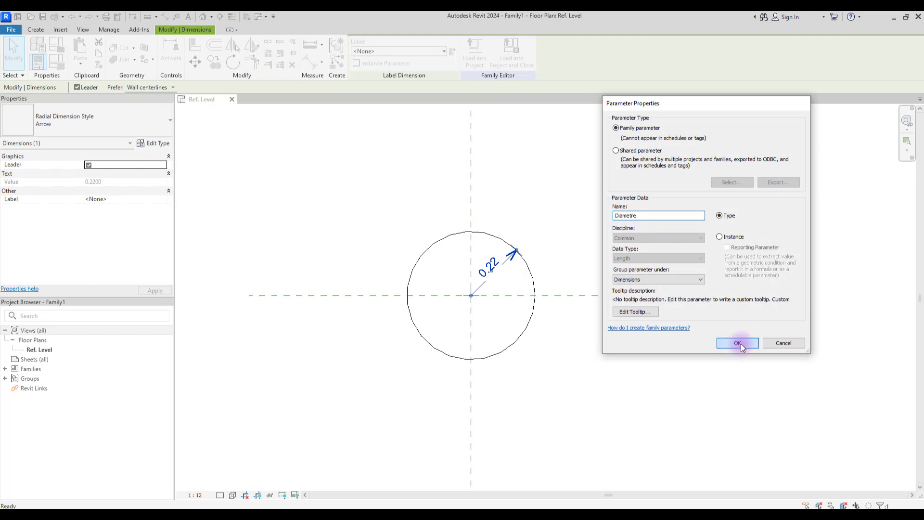
Set Diametre to 0.30 in Family Types and apply it.
{"action": "left_click", "coordinate": [56, 61]}
{"action": "left_click", "coordinate": [126, 107]}
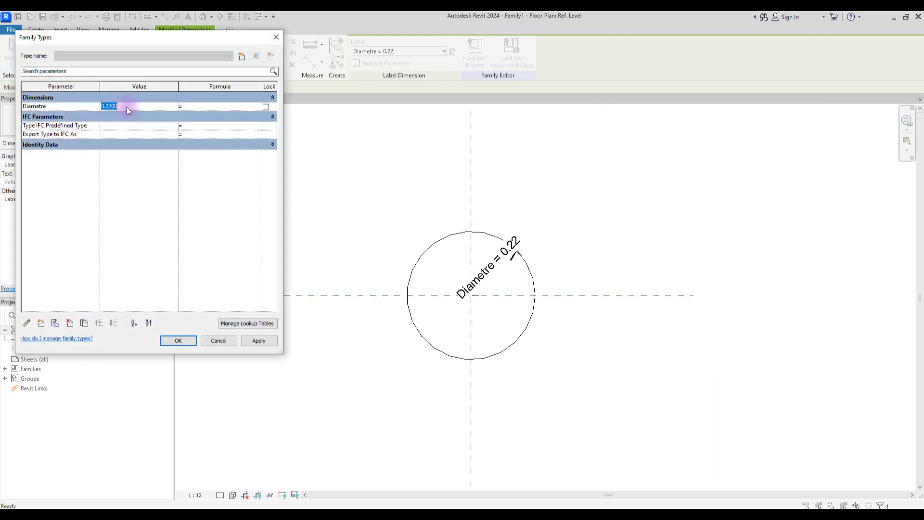
{"action": "key", "text": "Tab"}
{"action": "left_click", "coordinate": [259, 340]}
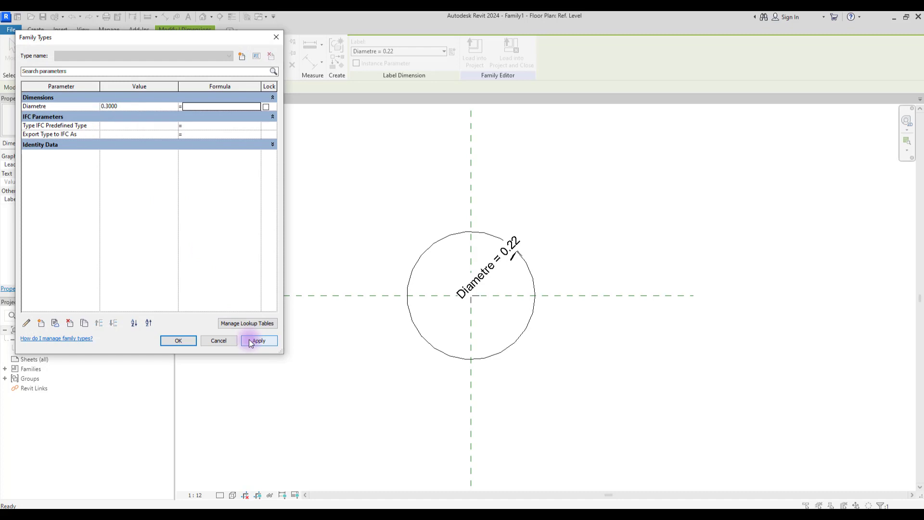
Save the family as Circle Profile.rfa.
{"action": "left_click", "coordinate": [174, 340]}
{"action": "left_click", "coordinate": [13, 33]}
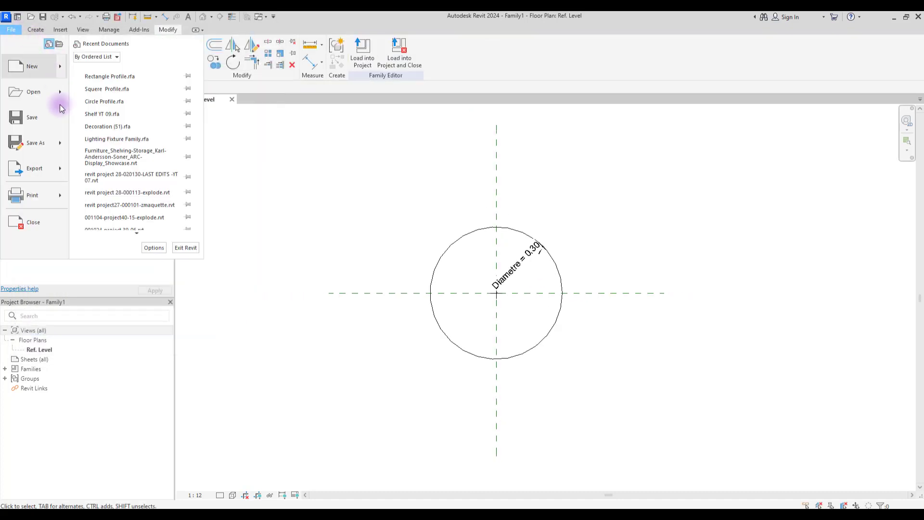
{"action": "left_click", "coordinate": [56, 144]}
{"action": "left_click", "coordinate": [584, 322]}
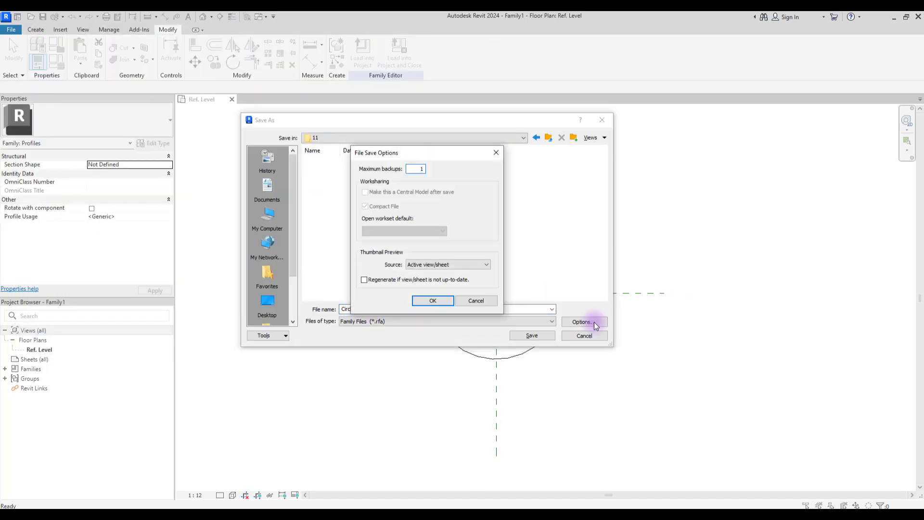
{"action": "left_click", "coordinate": [429, 301]}
{"action": "key", "text": "Return"}
Create a new architectural project, load Circle Profile into it, and return to the family.
{"action": "left_click", "coordinate": [10, 29]}
{"action": "mouse_move", "coordinate": [61, 73]}
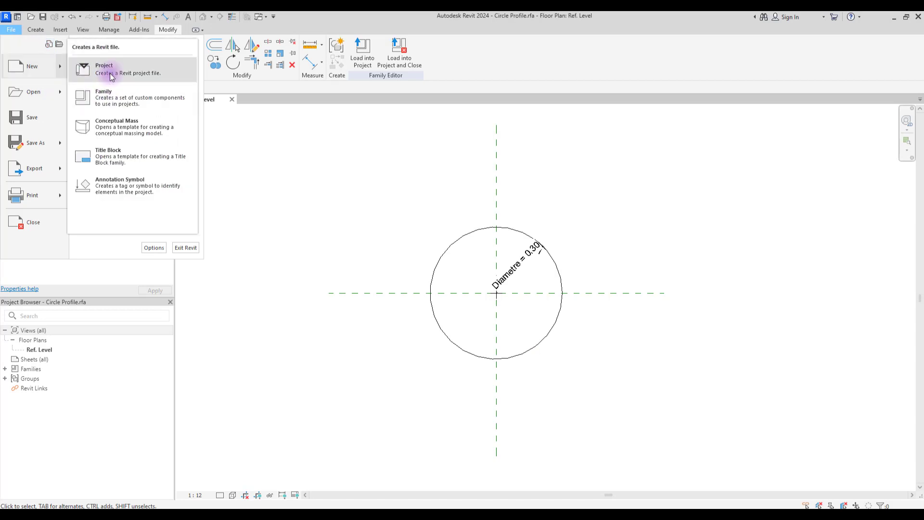
{"action": "left_click", "coordinate": [101, 68]}
{"action": "left_click", "coordinate": [495, 244]}
{"action": "left_click", "coordinate": [431, 258]}
{"action": "left_click", "coordinate": [433, 299]}
{"action": "left_click", "coordinate": [363, 53]}
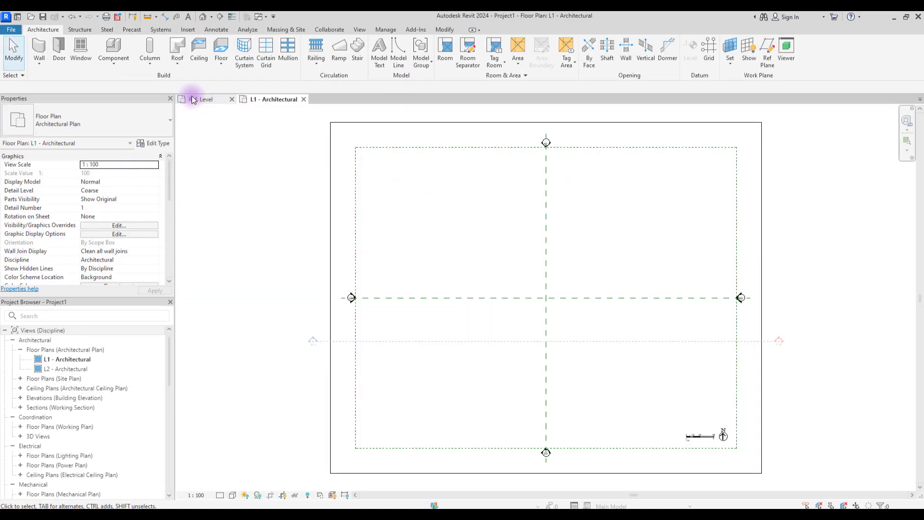
{"action": "left_click", "coordinate": [193, 100]}
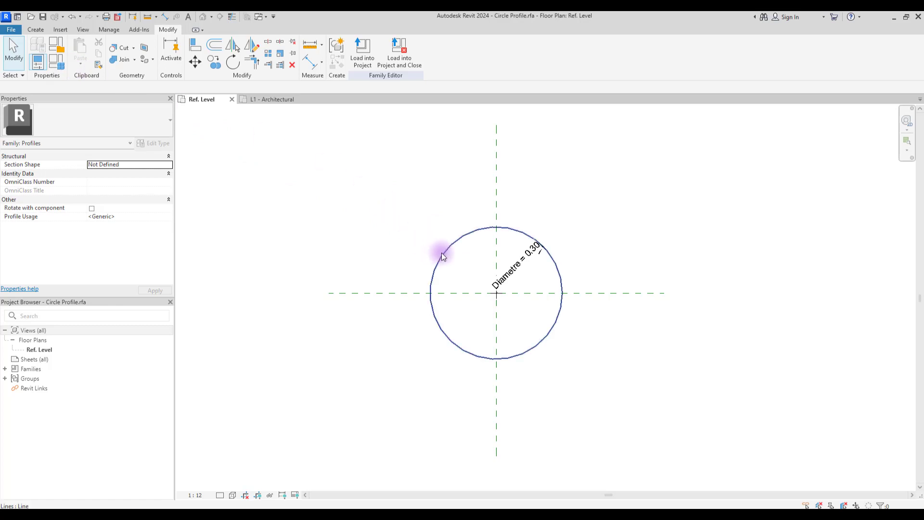
Draw a larger circle concentric with the existing one.
{"action": "key", "text": "l"}
{"action": "key", "text": "i"}
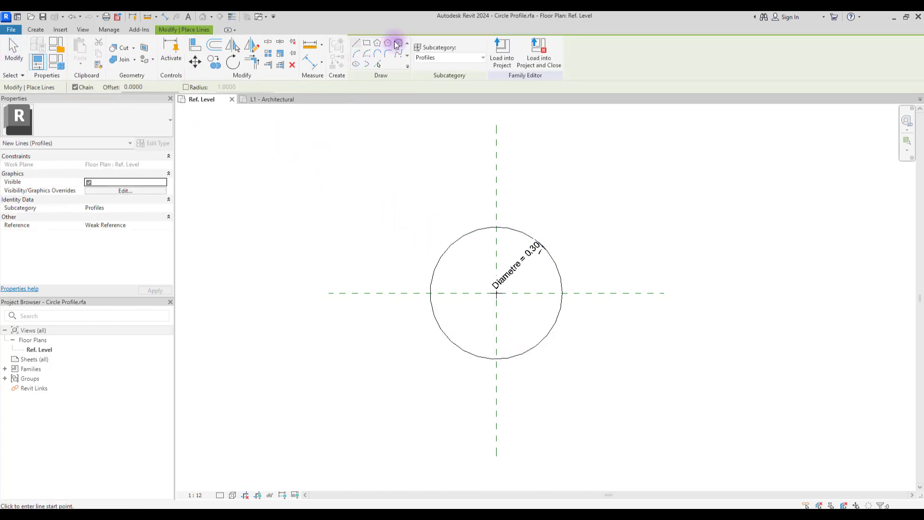
{"action": "left_click", "coordinate": [399, 43]}
{"action": "left_click", "coordinate": [496, 292]}
{"action": "left_click", "coordinate": [407, 262]}
{"action": "key", "text": "Escape"}
{"action": "key", "text": "Escape"}
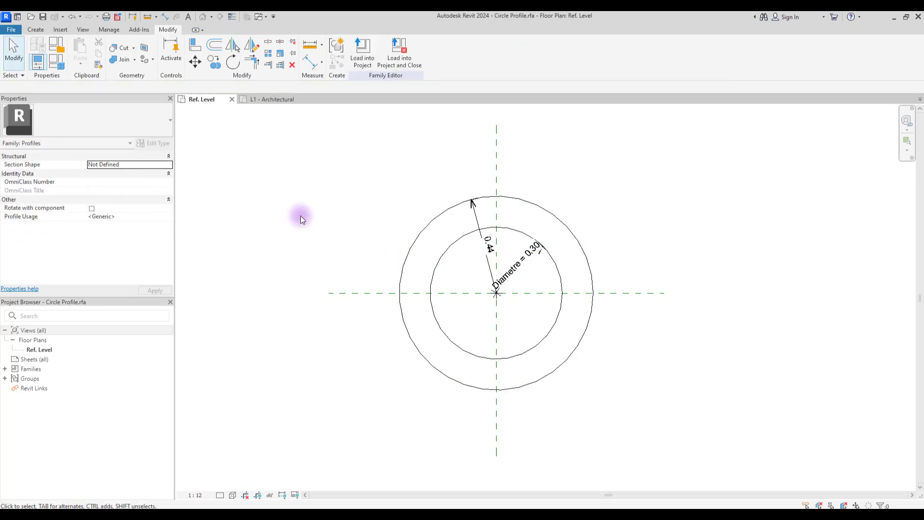
Label the outer circle's 0.44 radial dimension with a new 'Diametre 2' parameter.
{"action": "left_click", "coordinate": [471, 203]}
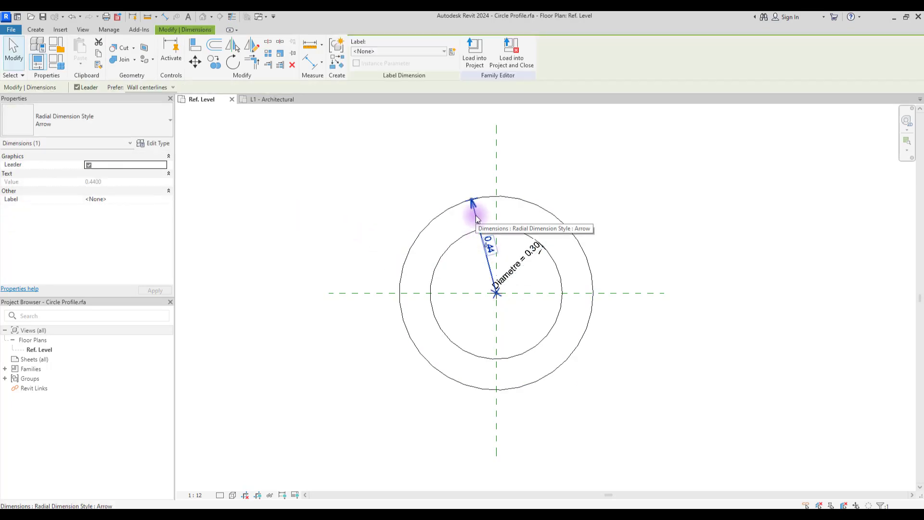
{"action": "left_click", "coordinate": [451, 52]}
{"action": "type", "text": "Diametre 2"}
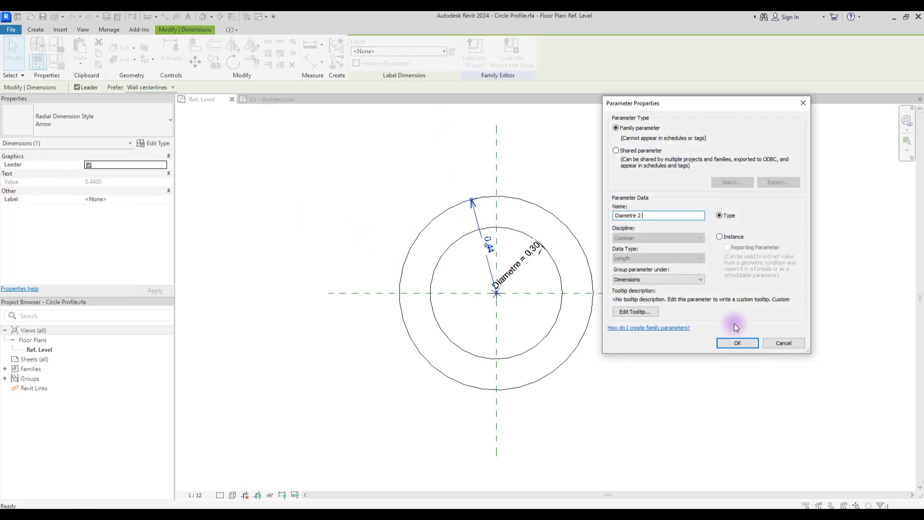
{"action": "left_click", "coordinate": [737, 342]}
{"action": "left_click", "coordinate": [584, 152]}
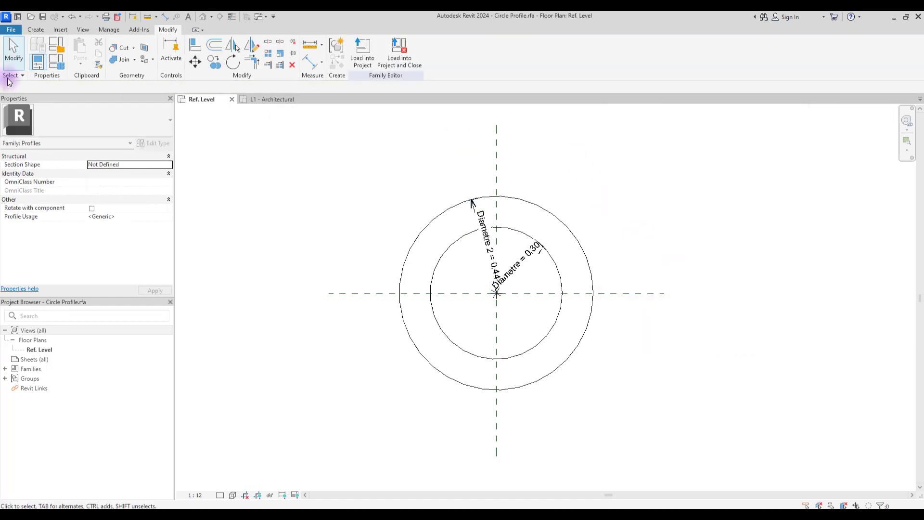
Set Diametre to 0.50 and Diametre 2 to 0.60, then apply.
{"action": "left_click", "coordinate": [53, 62]}
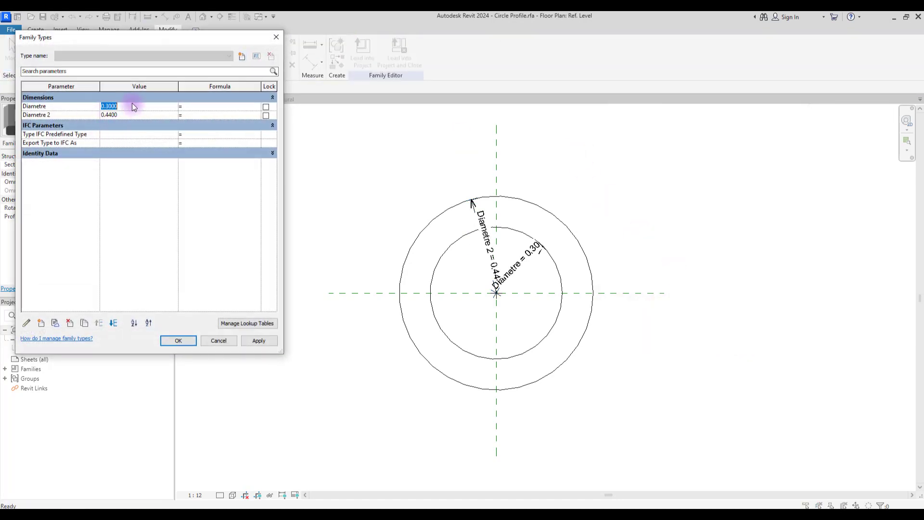
{"action": "type", "text": "0.5"}
{"action": "type", "text": "0.6"}
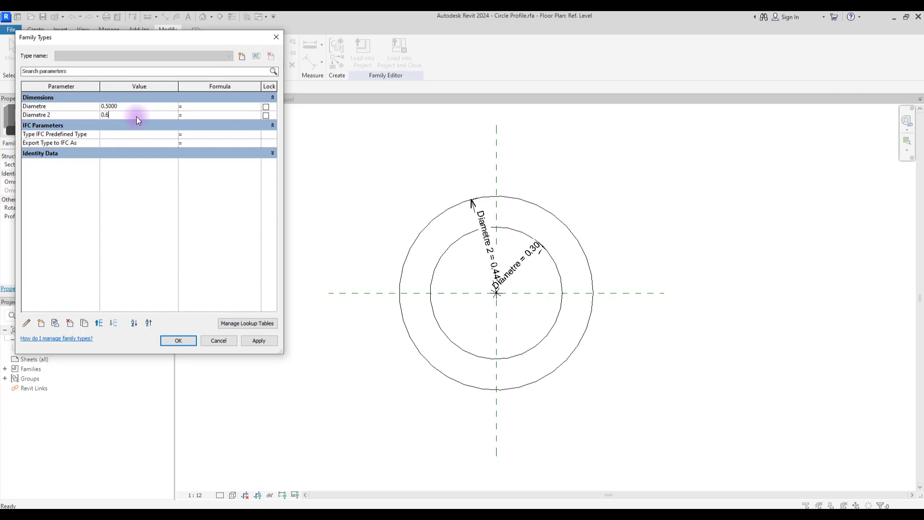
{"action": "left_click", "coordinate": [254, 339]}
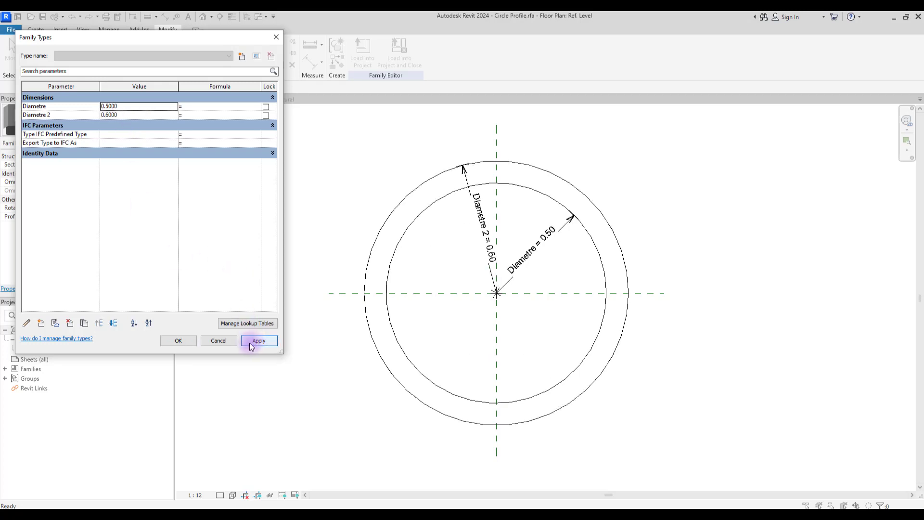
Save the family as Pipe Profile.rfa, load it into the project, and return to its plan.
{"action": "left_click", "coordinate": [178, 339]}
{"action": "key", "text": "ctrl+s"}
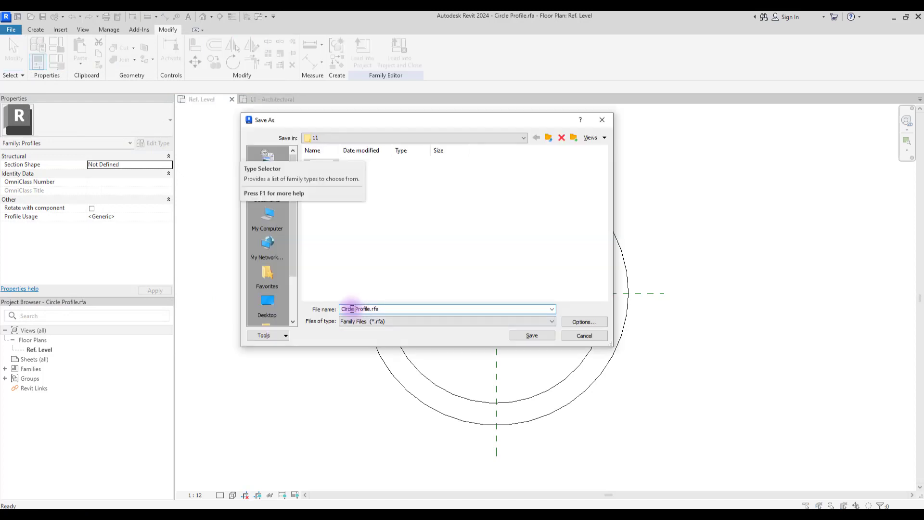
{"action": "left_click_drag", "start_coordinate": [356, 309], "coordinate": [311, 307]}
{"action": "key", "text": "Escape"}
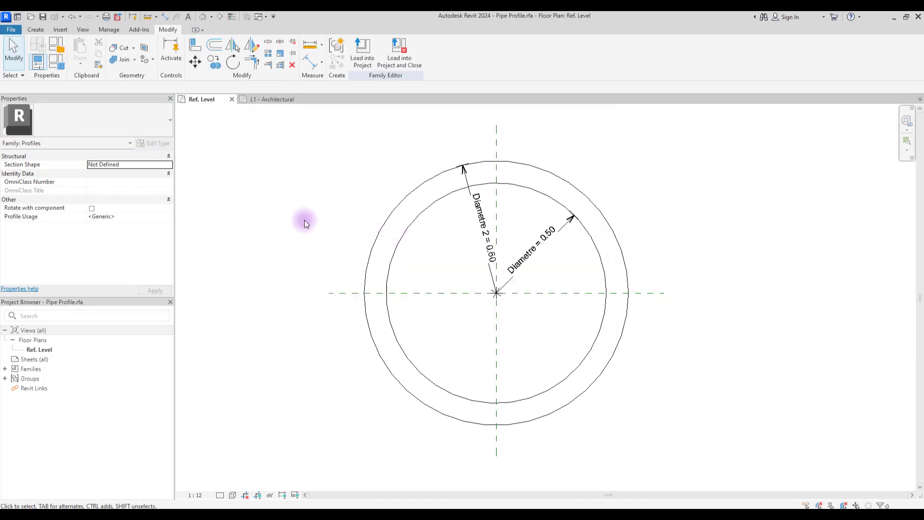
{"action": "left_click", "coordinate": [362, 52]}
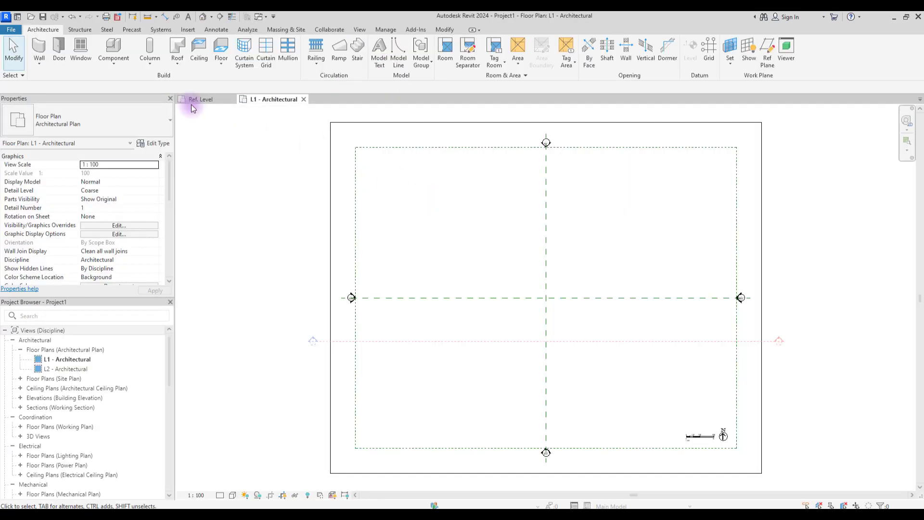
{"action": "left_click", "coordinate": [195, 100]}
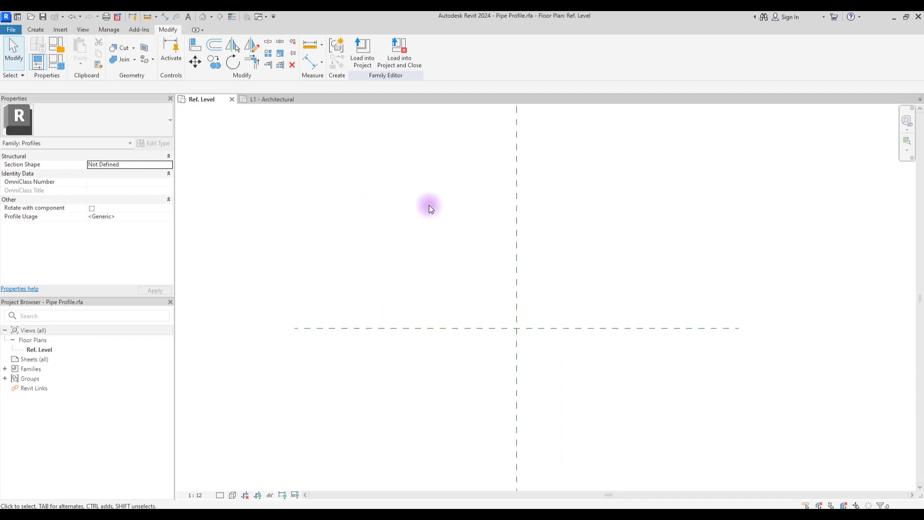
Draw a rectangle around the reference-plane intersection.
{"action": "left_click", "coordinate": [36, 29]}
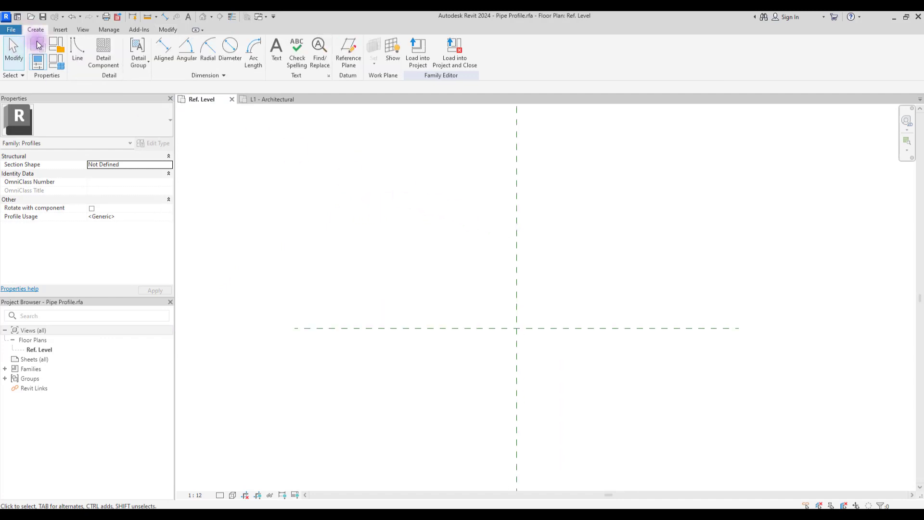
{"action": "left_click", "coordinate": [77, 49]}
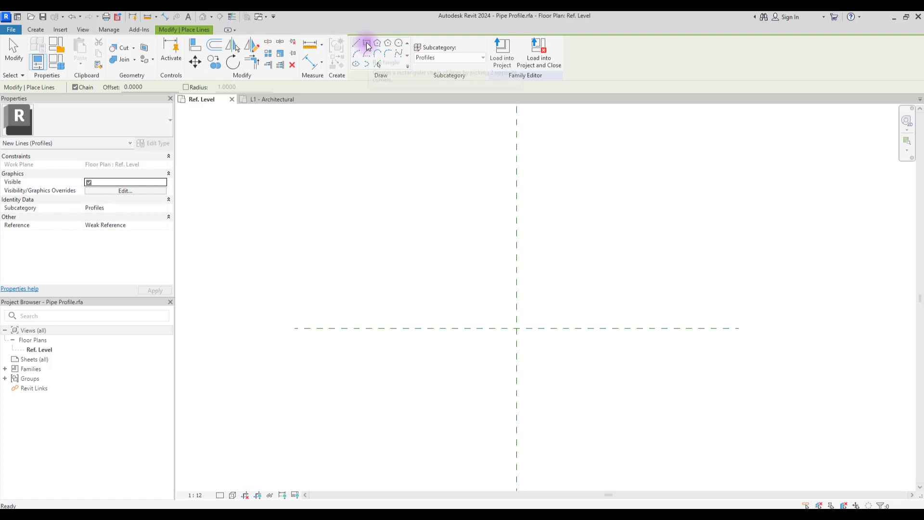
{"action": "left_click", "coordinate": [367, 46]}
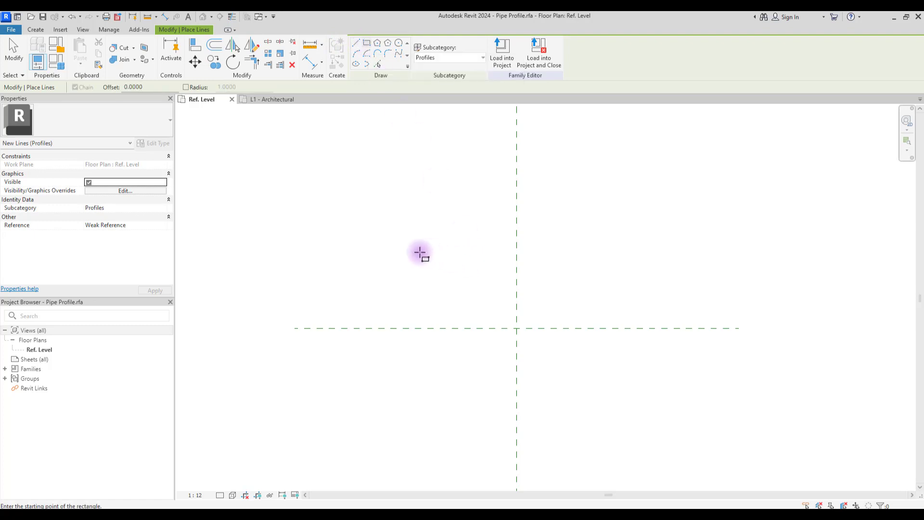
{"action": "left_click", "coordinate": [419, 253]}
{"action": "left_click", "coordinate": [629, 409]}
{"action": "key", "text": "Escape"}
{"action": "key", "text": "Escape"}
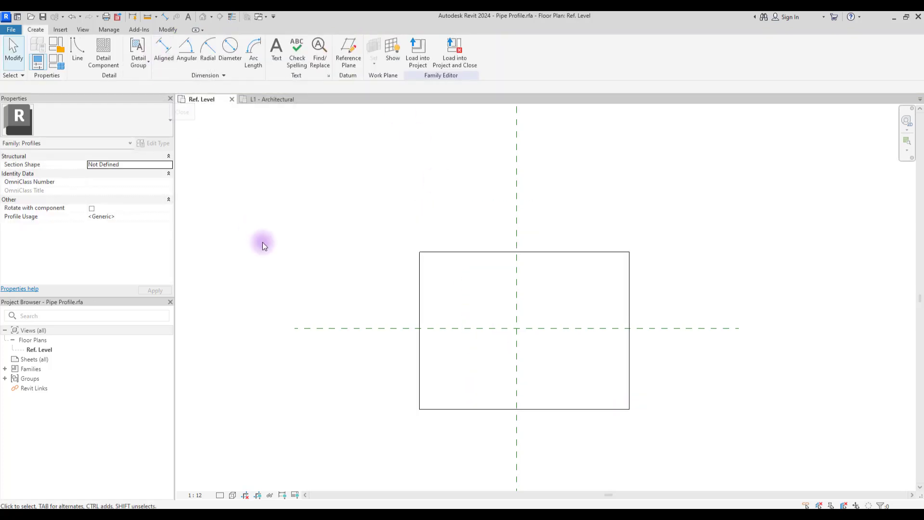
Add width and height dimensions through the centre planes and set both to EQ.
{"action": "left_click", "coordinate": [161, 57]}
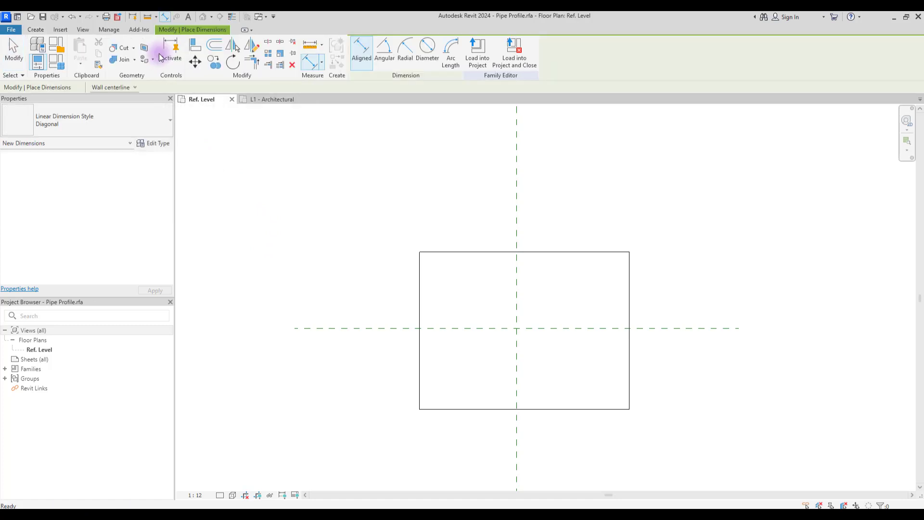
{"action": "left_click", "coordinate": [418, 287]}
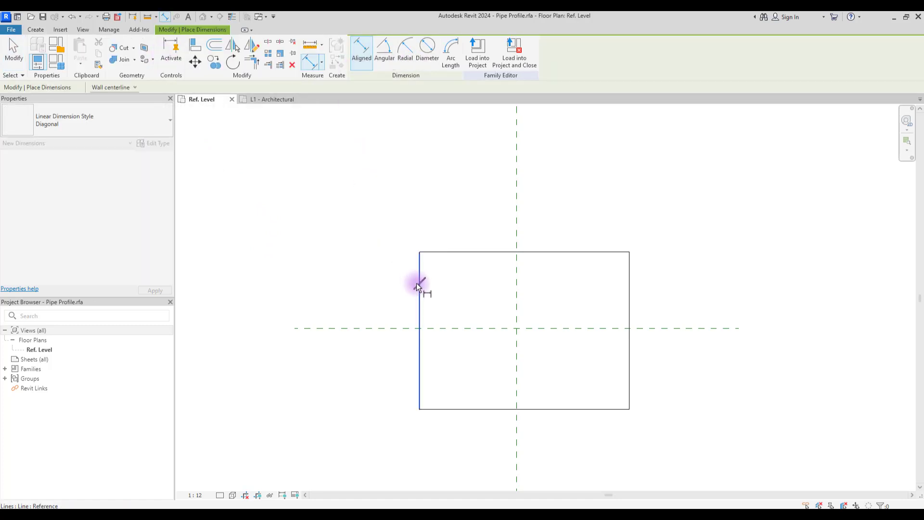
{"action": "left_click", "coordinate": [517, 289]}
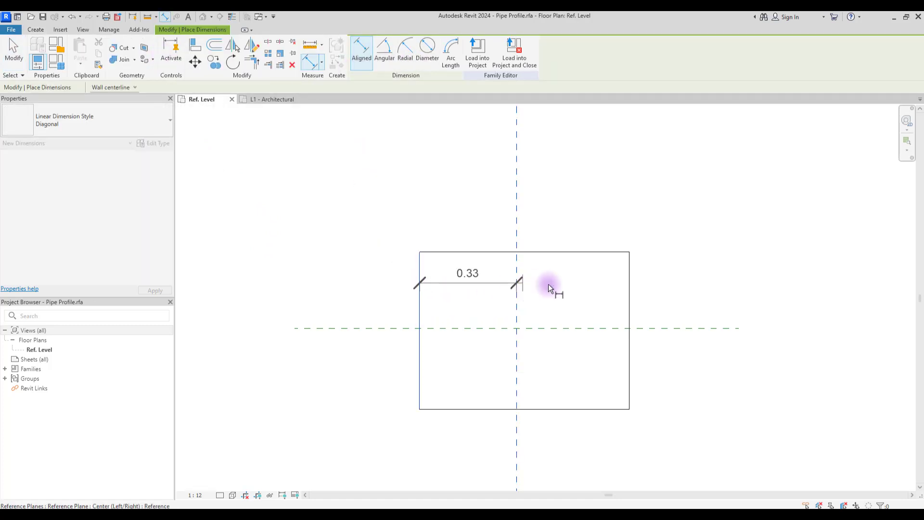
{"action": "left_click", "coordinate": [629, 281]}
{"action": "left_click", "coordinate": [763, 220]}
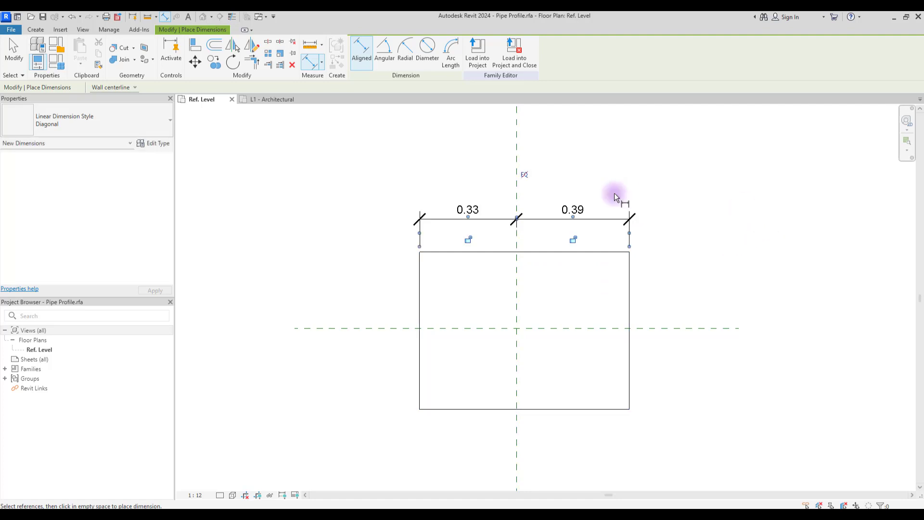
{"action": "left_click", "coordinate": [523, 176]}
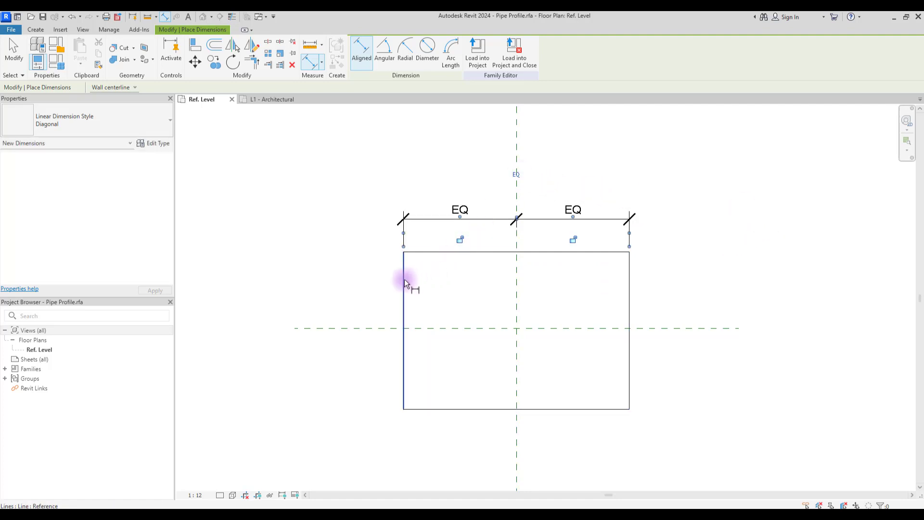
{"action": "left_click", "coordinate": [429, 252]}
{"action": "left_click", "coordinate": [442, 329]}
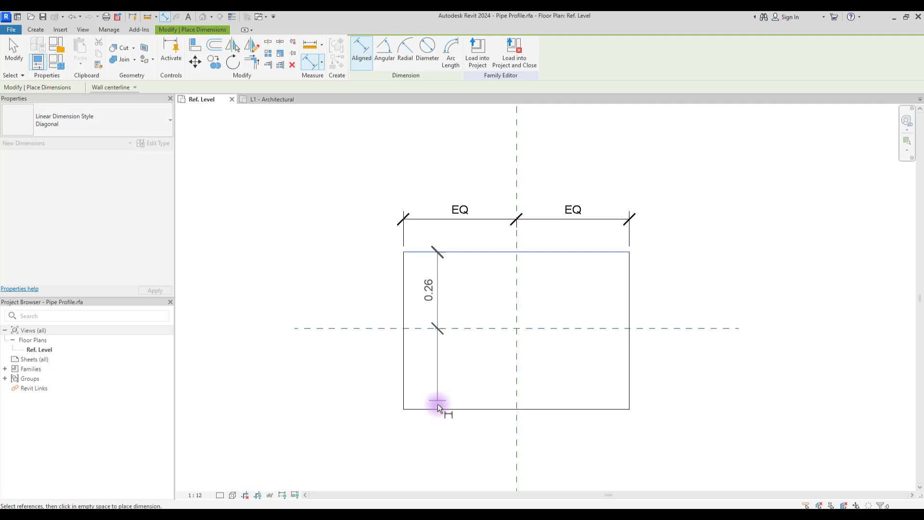
{"action": "left_click", "coordinate": [411, 409]}
{"action": "left_click", "coordinate": [357, 444]}
{"action": "left_click", "coordinate": [315, 328]}
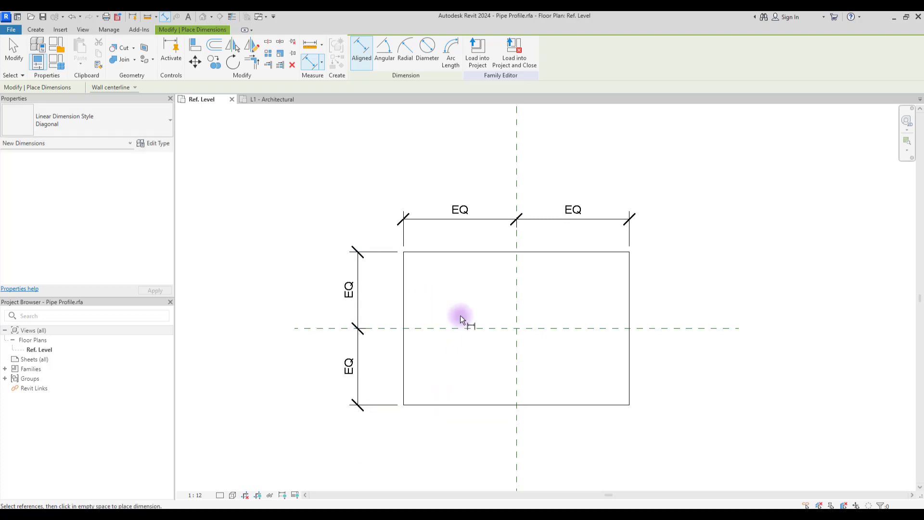
Add overall 0.78 width and 0.52 height dimensions, then select the height dimension.
{"action": "left_click", "coordinate": [406, 277]}
{"action": "left_click", "coordinate": [627, 281]}
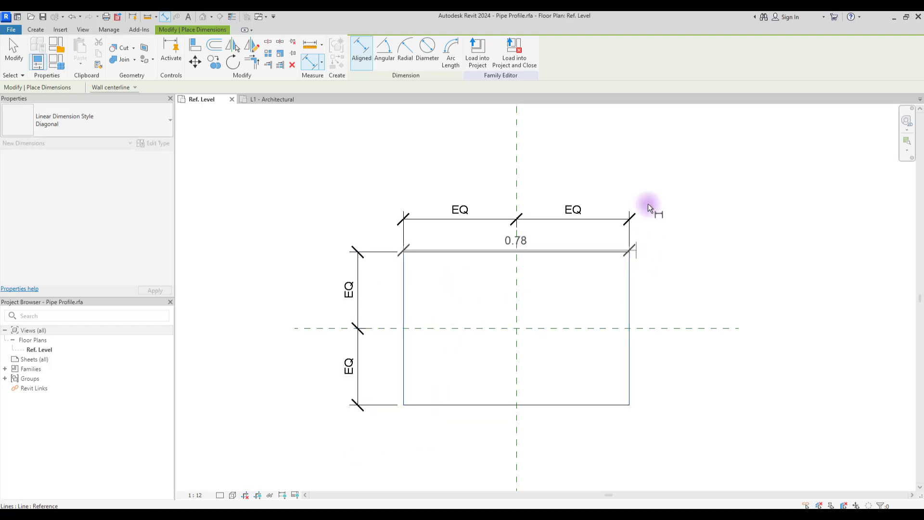
{"action": "left_click", "coordinate": [657, 177]}
{"action": "left_click", "coordinate": [433, 251]}
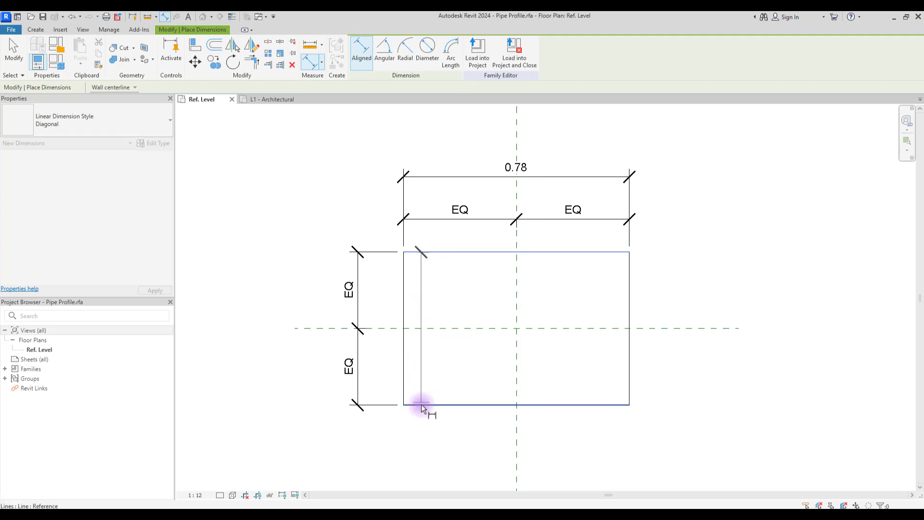
{"action": "left_click", "coordinate": [420, 405]}
{"action": "left_click", "coordinate": [328, 430]}
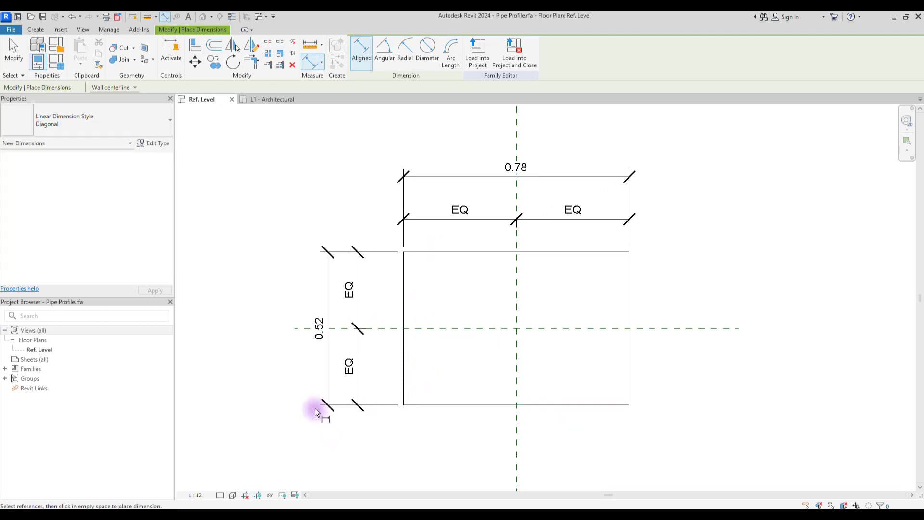
{"action": "key", "text": "Escape"}
{"action": "left_click", "coordinate": [329, 291]}
Label both overall dimensions with a new Length parameter.
{"action": "left_click", "coordinate": [457, 177], "text": "ctrl"}
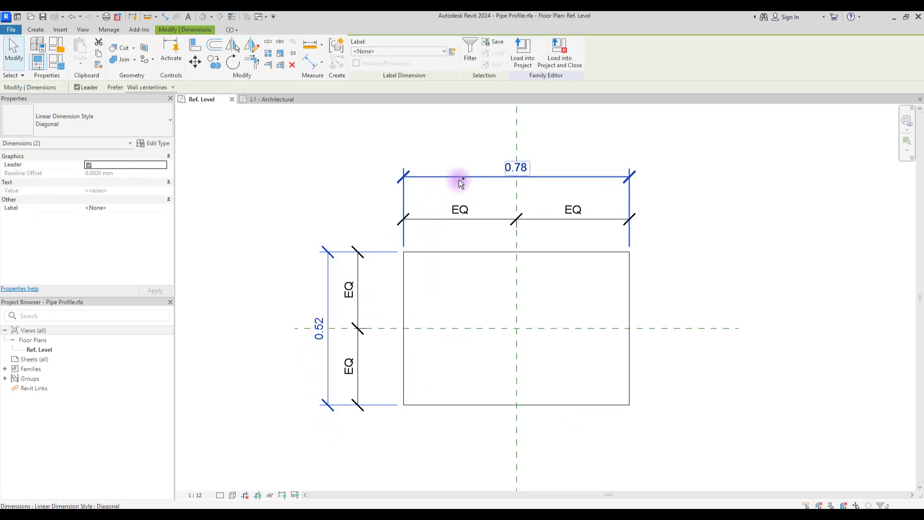
{"action": "left_click", "coordinate": [452, 52]}
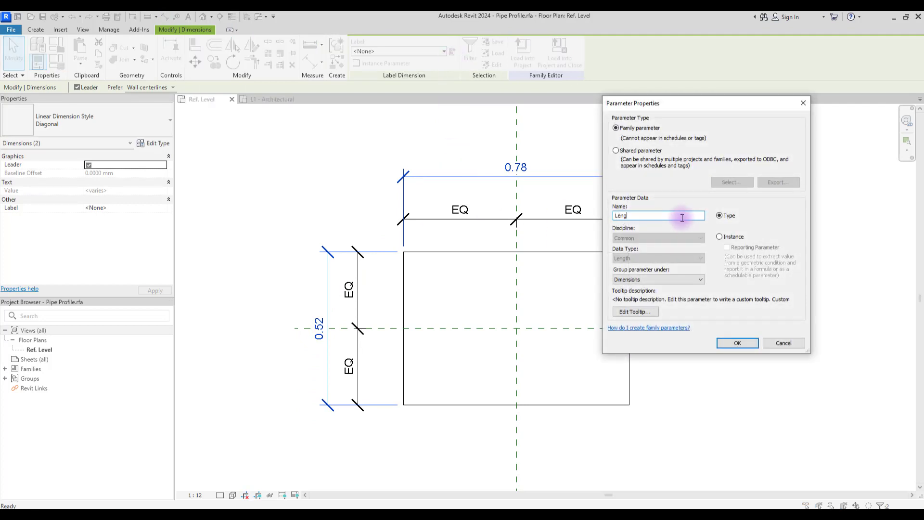
{"action": "left_click", "coordinate": [737, 343]}
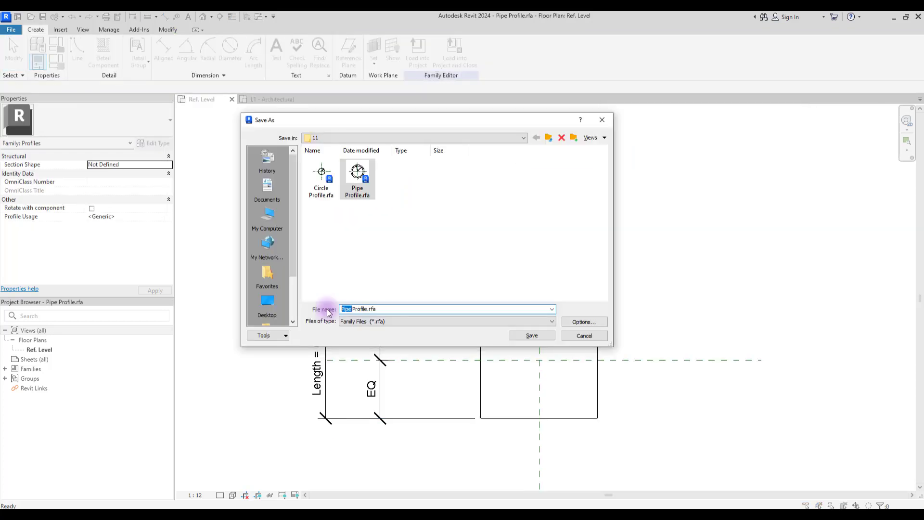
Save the family as Squere Profile.rfa and load it into the project.
{"action": "type", "text": "quere"}
{"action": "left_click", "coordinate": [532, 335]}
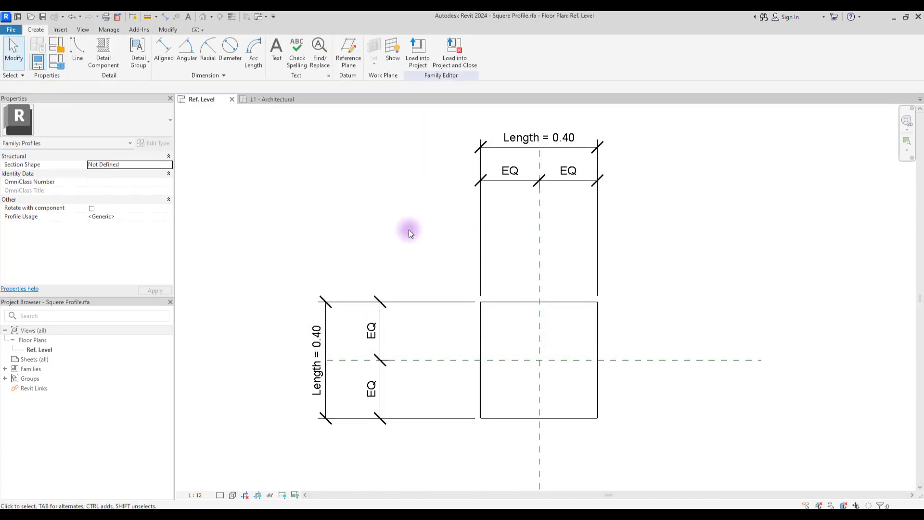
{"action": "left_click", "coordinate": [417, 50]}
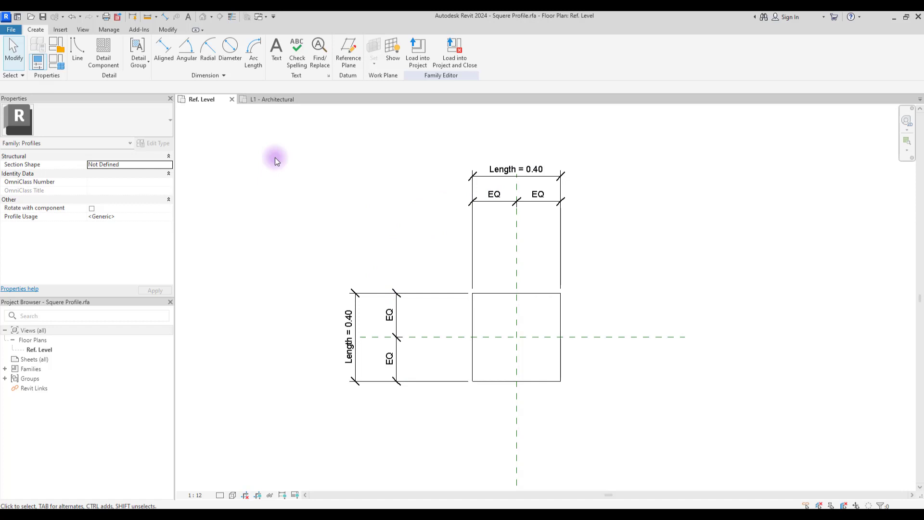
Delete all rectangle lines and dimensions, then select the Length parameter in Family Types.
{"action": "left_click_drag", "start_coordinate": [276, 150], "coordinate": [616, 444]}
{"action": "key", "text": "Delete"}
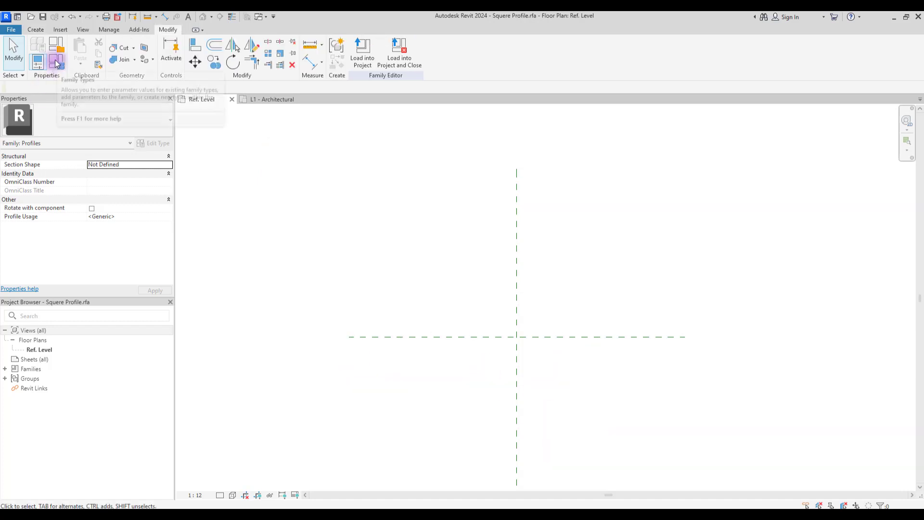
{"action": "left_click", "coordinate": [55, 59]}
{"action": "left_click", "coordinate": [24, 106]}
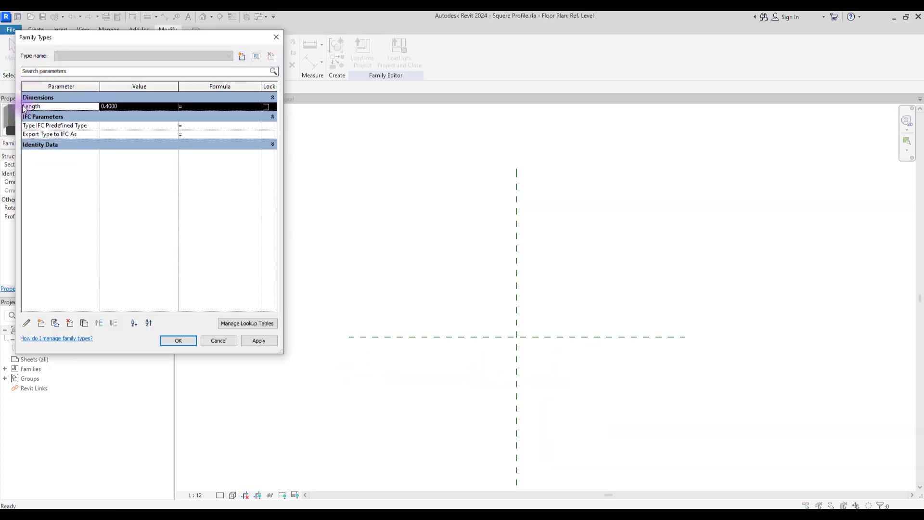
Delete the Length parameter and draw a new rectangle around the reference planes.
{"action": "left_click", "coordinate": [70, 323]}
{"action": "left_click", "coordinate": [178, 340]}
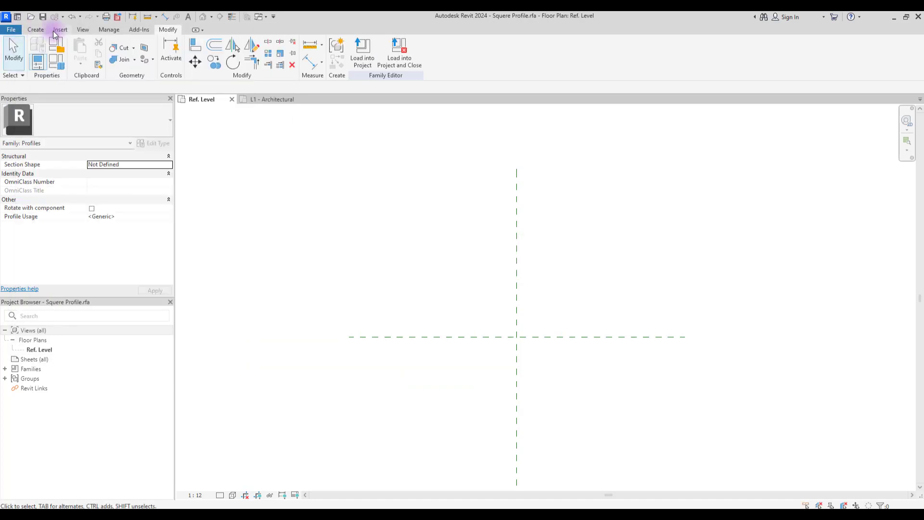
{"action": "left_click", "coordinate": [36, 29]}
{"action": "left_click", "coordinate": [76, 48]}
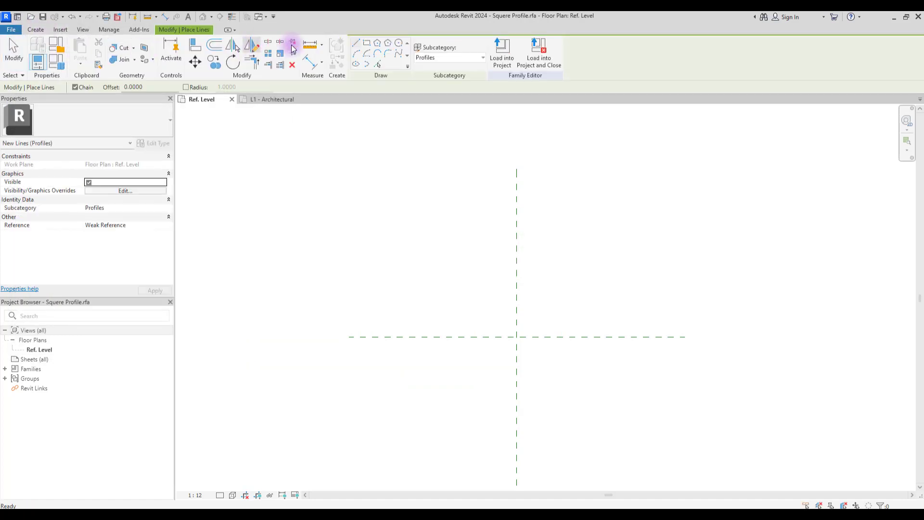
{"action": "left_click", "coordinate": [364, 45]}
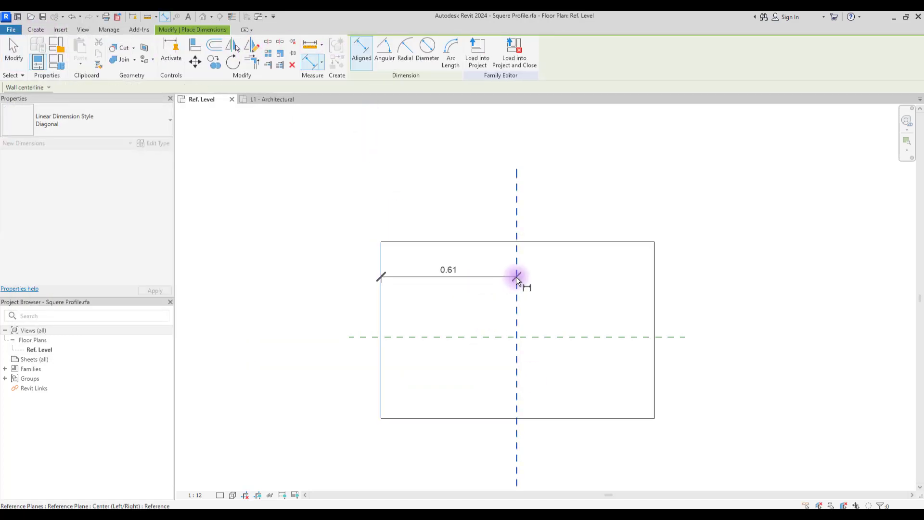
{"action": "left_click", "coordinate": [516, 278]}
Add split width and height dimensions plus overall 1.24 width and 0.80 height dimensions.
{"action": "left_click", "coordinate": [653, 278]}
{"action": "left_click", "coordinate": [578, 216]}
{"action": "left_click", "coordinate": [381, 285]}
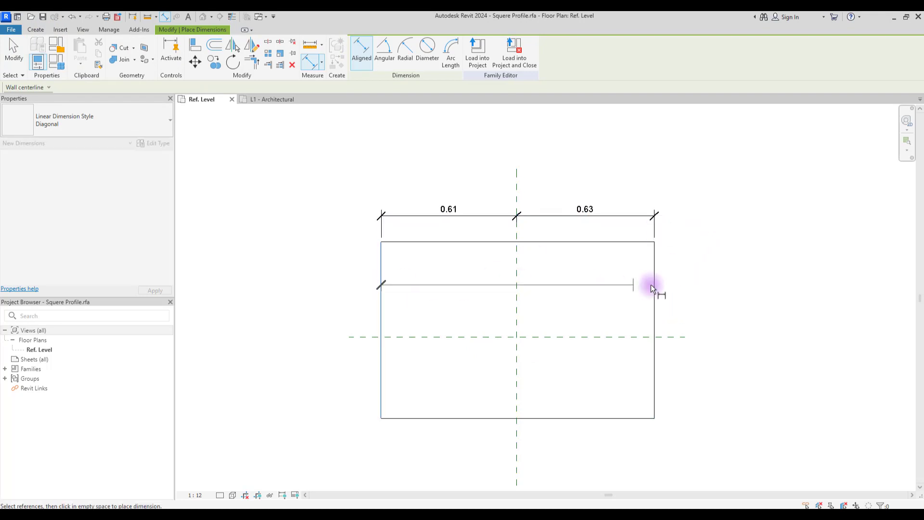
{"action": "left_click", "coordinate": [654, 283]}
{"action": "left_click", "coordinate": [692, 179]}
{"action": "left_click", "coordinate": [428, 243]}
{"action": "left_click", "coordinate": [417, 337]}
{"action": "left_click", "coordinate": [408, 417]}
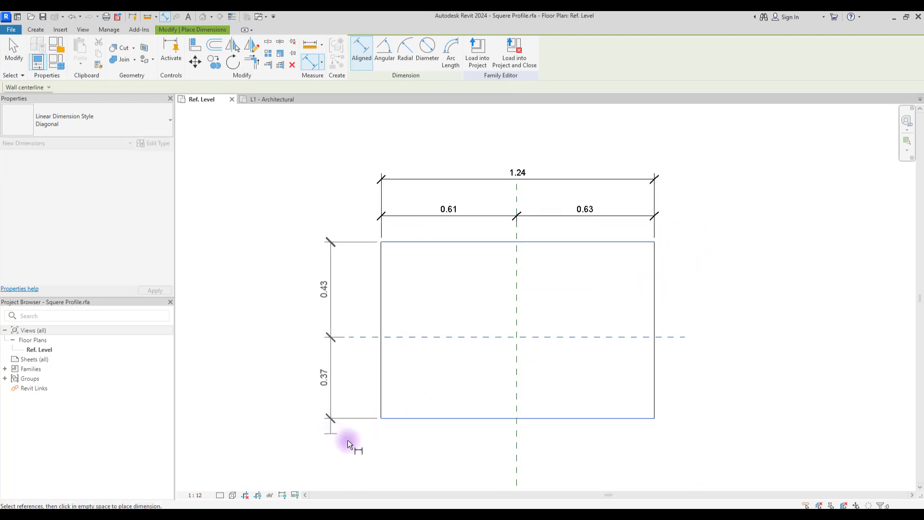
{"action": "left_click", "coordinate": [348, 439]}
{"action": "left_click", "coordinate": [426, 243]}
{"action": "left_click", "coordinate": [412, 418]}
{"action": "left_click", "coordinate": [306, 428]}
Make the split width and height dimensions equal with EQ.
{"action": "key", "text": "Escape"}
{"action": "key", "text": "Escape"}
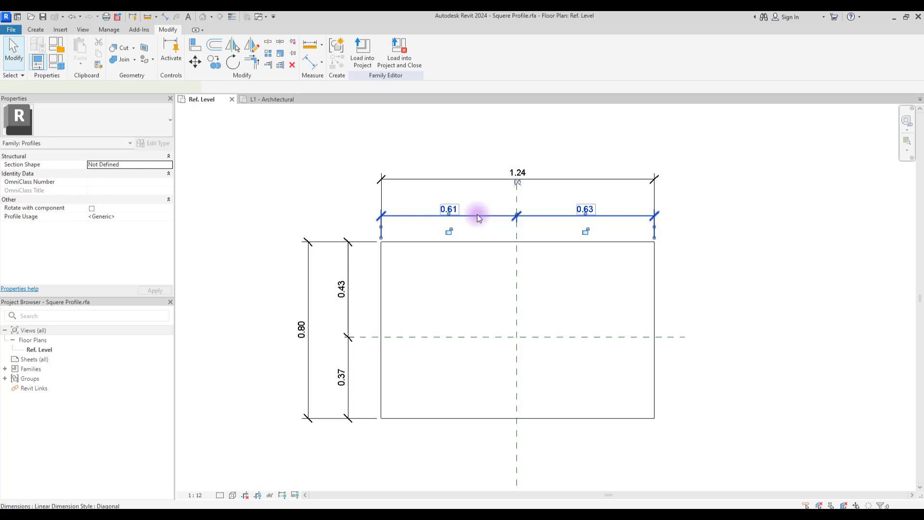
{"action": "left_click", "coordinate": [478, 215]}
{"action": "left_click", "coordinate": [516, 183]}
{"action": "left_click", "coordinate": [346, 305]}
{"action": "left_click", "coordinate": [320, 332]}
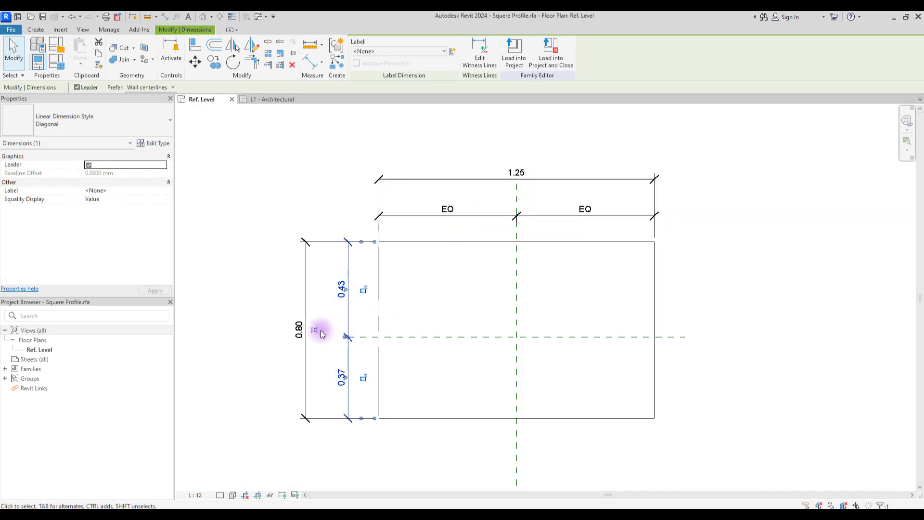
{"action": "key", "text": "Escape"}
Label the top overall dimension Length and the vertical overall dimension Width.
{"action": "left_click", "coordinate": [466, 182]}
{"action": "left_click", "coordinate": [452, 51]}
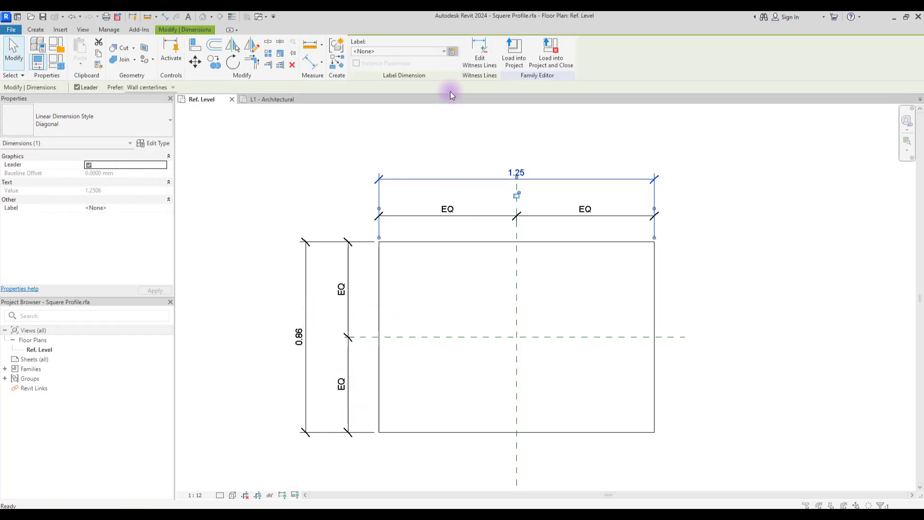
{"action": "type", "text": "Length"}
{"action": "key", "text": "Return"}
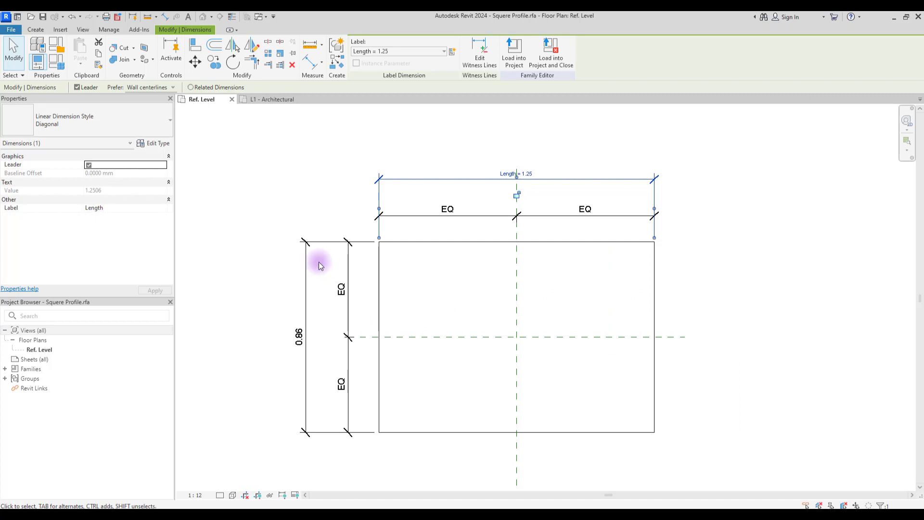
{"action": "left_click", "coordinate": [305, 253]}
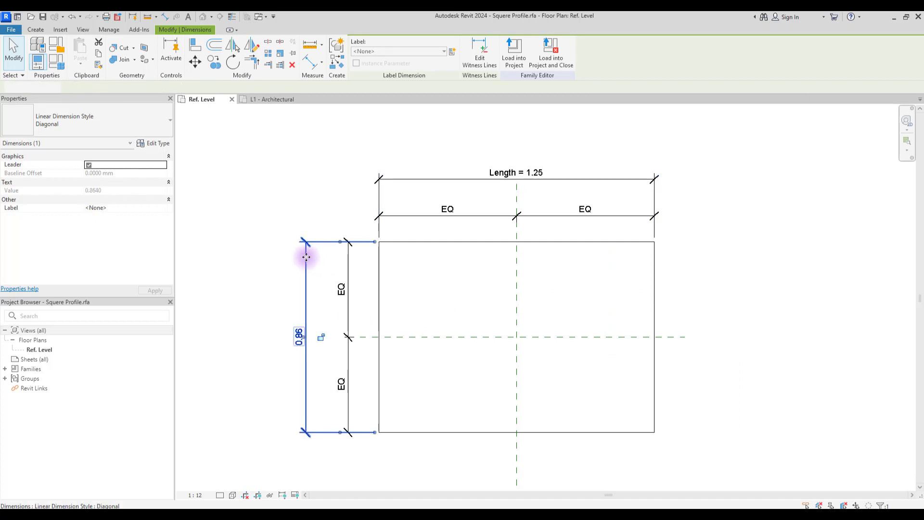
{"action": "left_click", "coordinate": [451, 53]}
{"action": "left_click", "coordinate": [53, 60]}
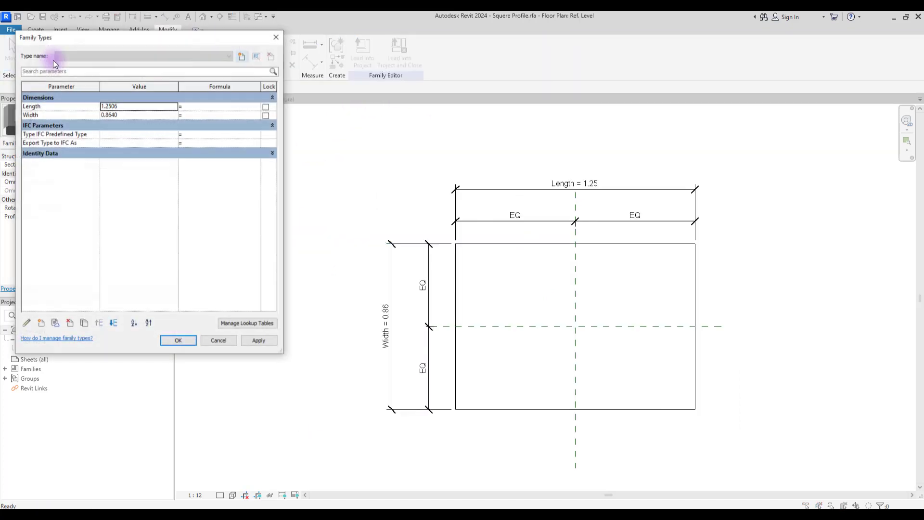
Set Length to 0.50 and Width to 0.30 in Family Types and apply.
{"action": "left_click", "coordinate": [126, 106]}
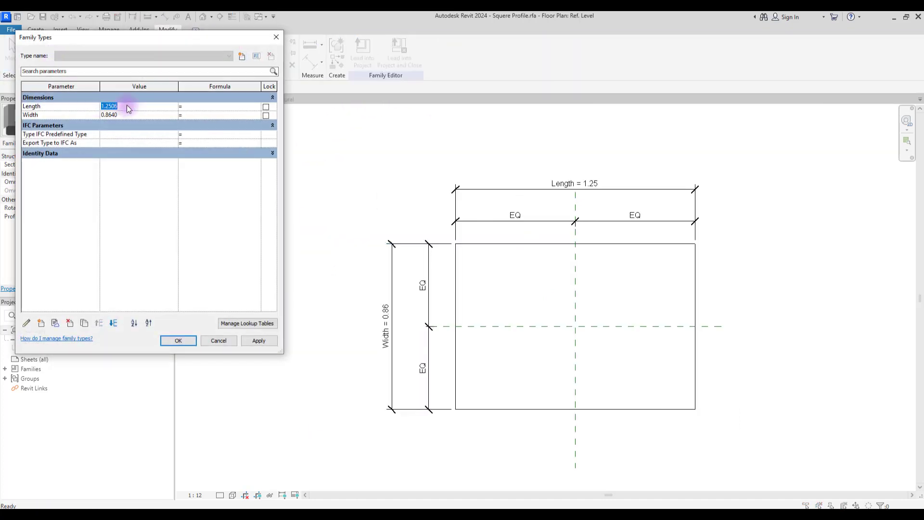
{"action": "left_click", "coordinate": [259, 341]}
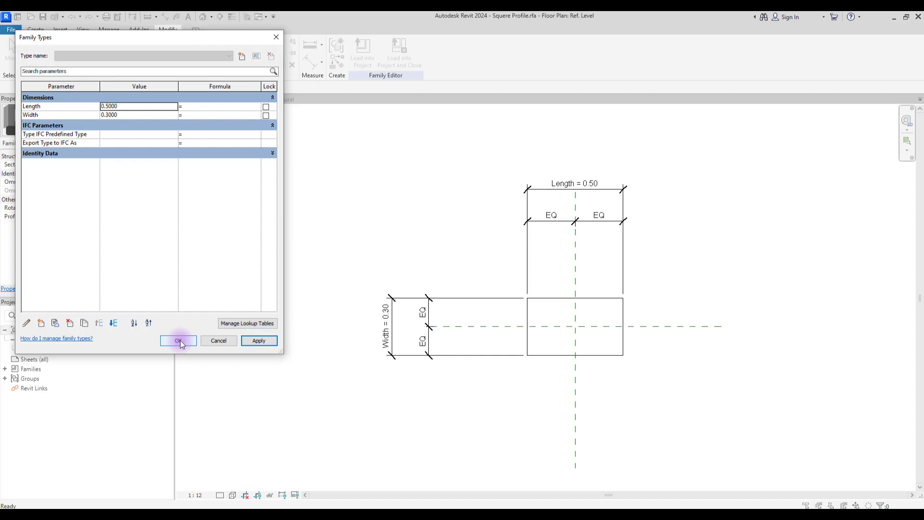
{"action": "left_click", "coordinate": [178, 340]}
{"action": "scroll", "coordinate": [542, 291], "scroll_direction": "up", "scroll_amount": 3}
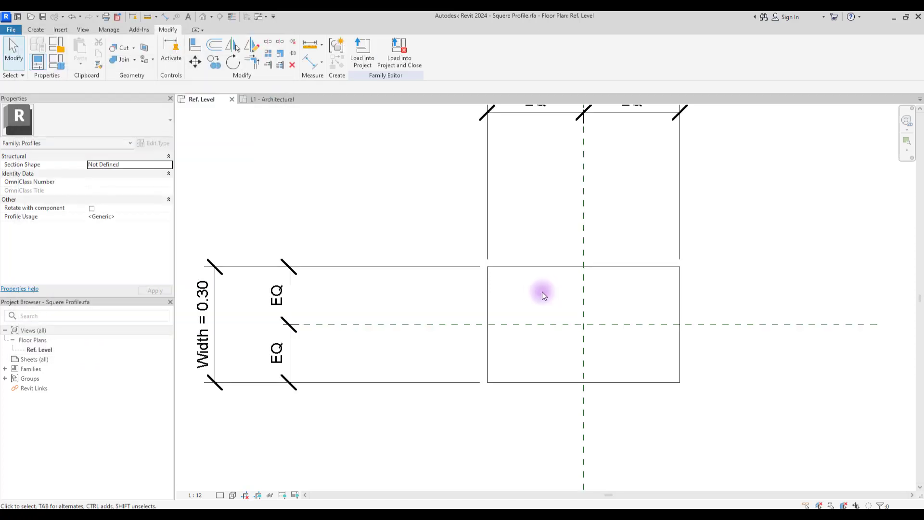
Draw an outer rectangle around the profile with the Line tool's Rectangle option.
{"action": "key", "text": "l"}
{"action": "key", "text": "i"}
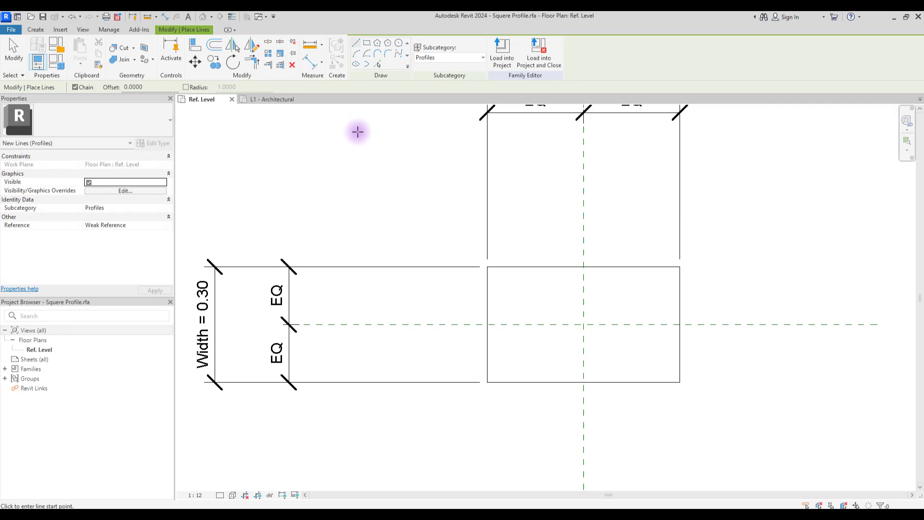
{"action": "left_click", "coordinate": [366, 44]}
{"action": "left_click", "coordinate": [464, 243]}
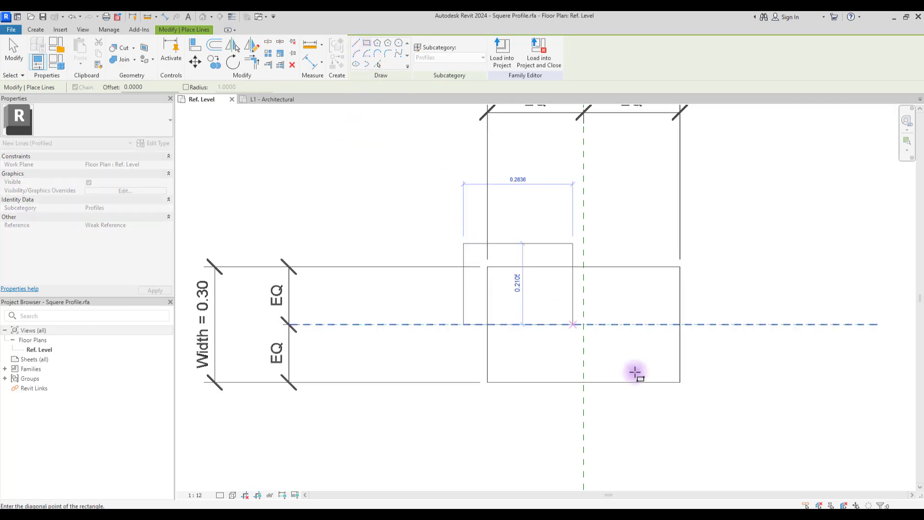
{"action": "left_click", "coordinate": [702, 412]}
{"action": "key", "text": "Escape"}
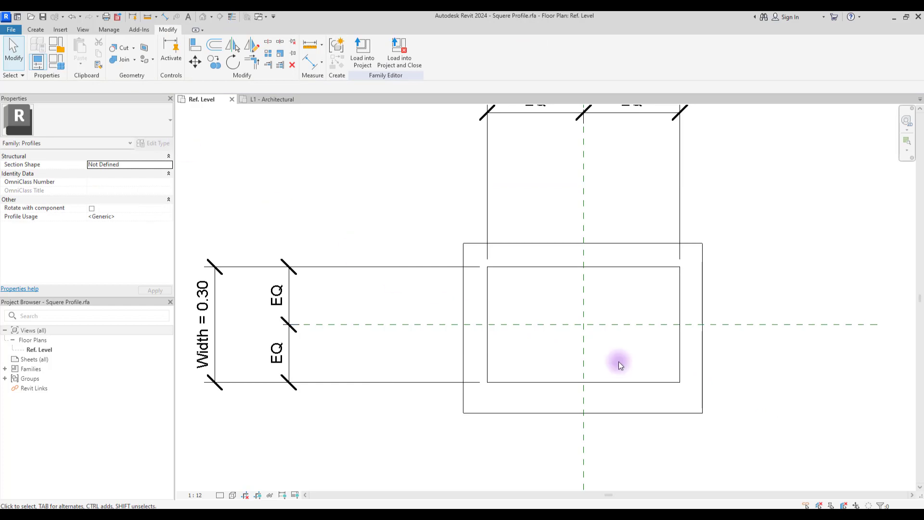
Dimension the rectangle's edges to both centre reference planes and set each dimension to EQ.
{"action": "left_click", "coordinate": [36, 30]}
{"action": "left_click", "coordinate": [164, 48]}
{"action": "left_click", "coordinate": [464, 288]}
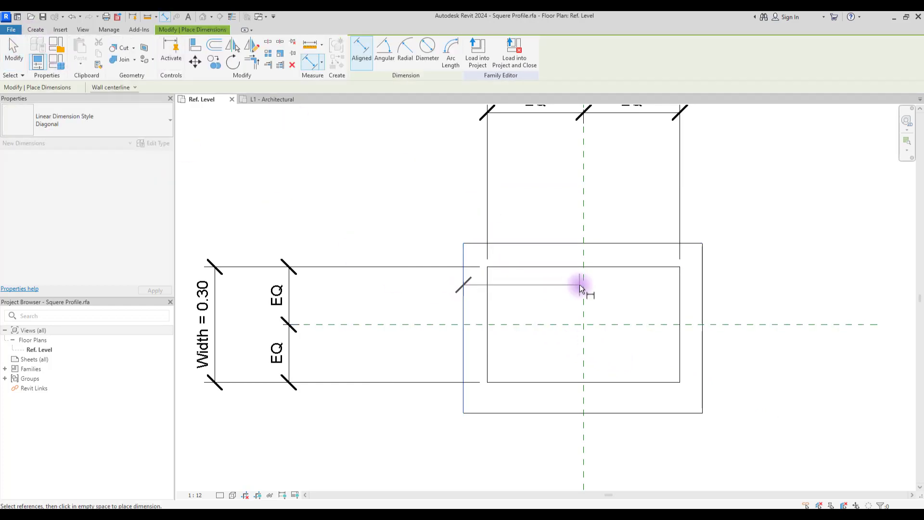
{"action": "left_click", "coordinate": [583, 287]}
{"action": "left_click", "coordinate": [703, 287]}
{"action": "left_click", "coordinate": [645, 201]}
{"action": "left_click", "coordinate": [583, 150]}
{"action": "left_click", "coordinate": [507, 325]}
{"action": "left_click", "coordinate": [508, 413]}
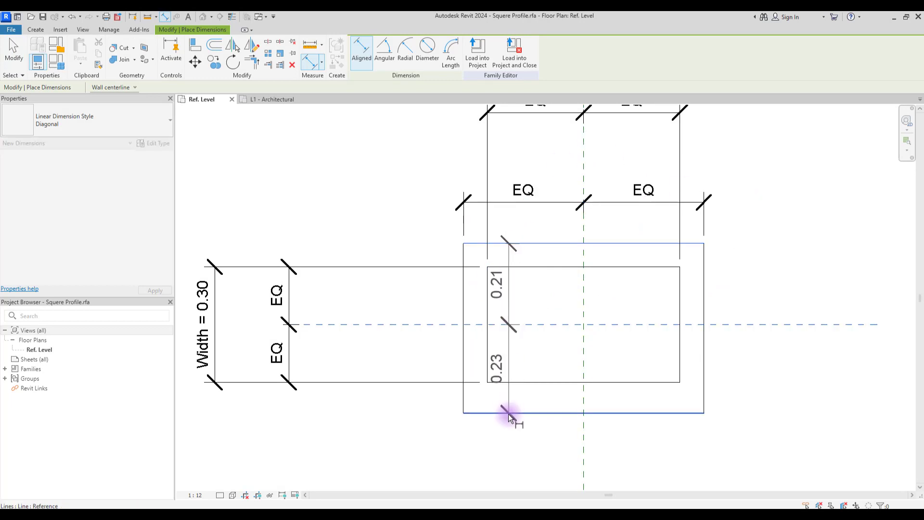
{"action": "left_click", "coordinate": [431, 337]}
{"action": "left_click", "coordinate": [372, 330]}
{"action": "left_click", "coordinate": [463, 305]}
Add overall aligned dimensions of 0.62 and 0.46 across the rectangle.
{"action": "left_click", "coordinate": [703, 289]}
{"action": "left_click", "coordinate": [737, 171]}
{"action": "left_click", "coordinate": [495, 236]}
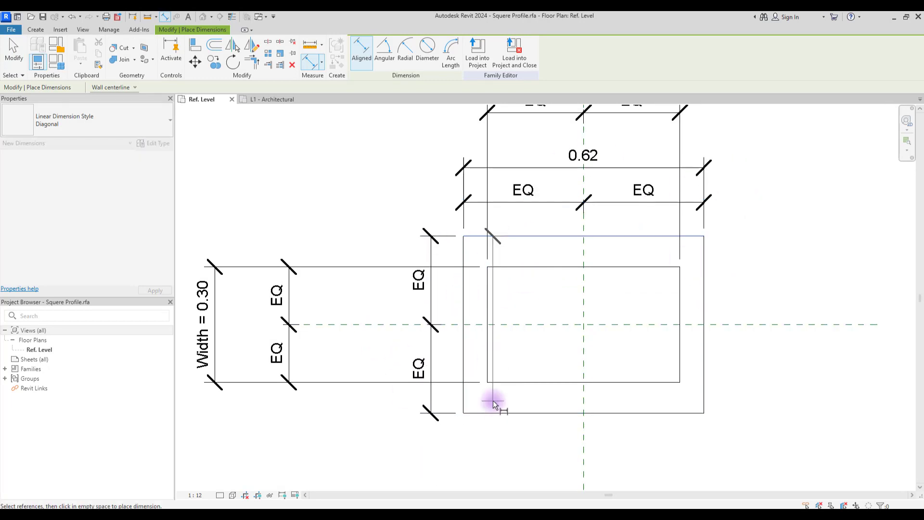
{"action": "left_click", "coordinate": [495, 412]}
{"action": "left_click", "coordinate": [403, 458]}
{"action": "key", "text": "Escape"}
{"action": "key", "text": "Escape"}
Label the 0.62 dimension with new parameter Length 2 and the 0.46 dimension with Width 2.
{"action": "left_click", "coordinate": [549, 168]}
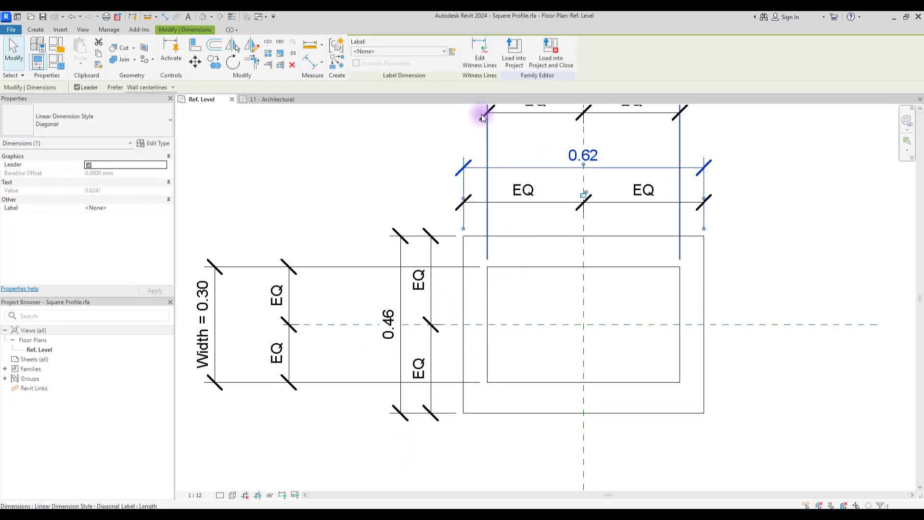
{"action": "left_click", "coordinate": [454, 54]}
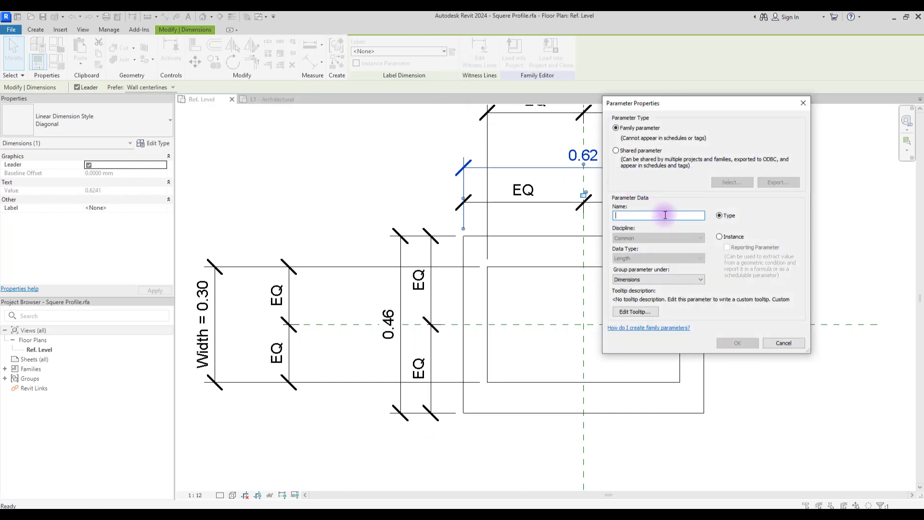
{"action": "left_click", "coordinate": [738, 343]}
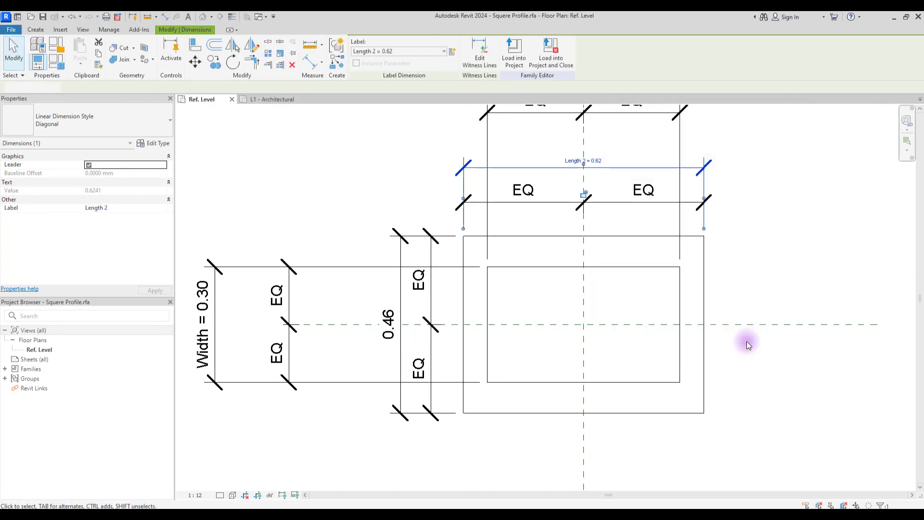
{"action": "left_click", "coordinate": [398, 289]}
{"action": "left_click", "coordinate": [454, 52]}
{"action": "type", "text": "Width 2"}
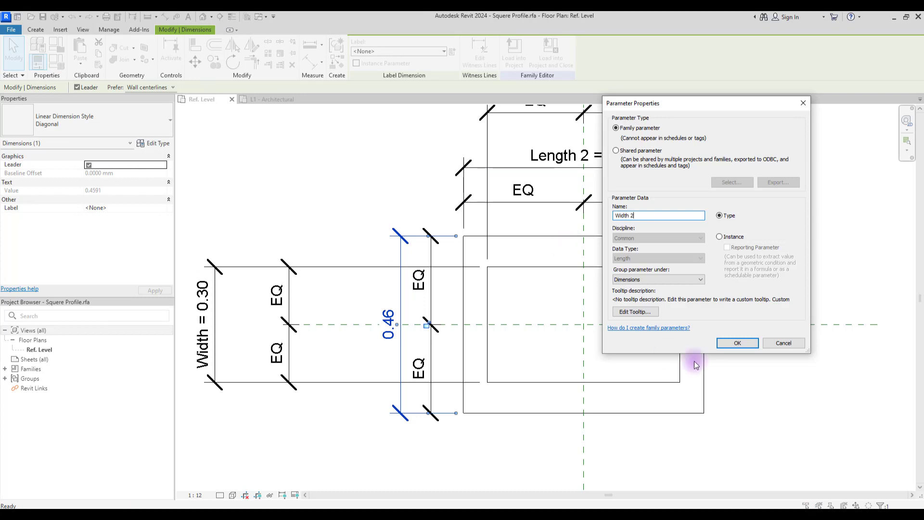
{"action": "left_click", "coordinate": [737, 343]}
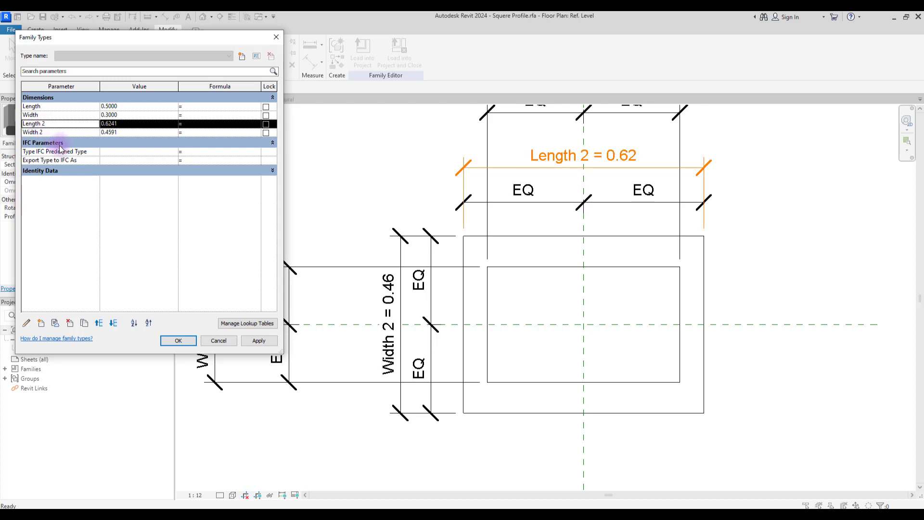
Set Length 2 to 0.6 and Width 2 to 0.4 in Family Types.
{"action": "left_click", "coordinate": [137, 126]}
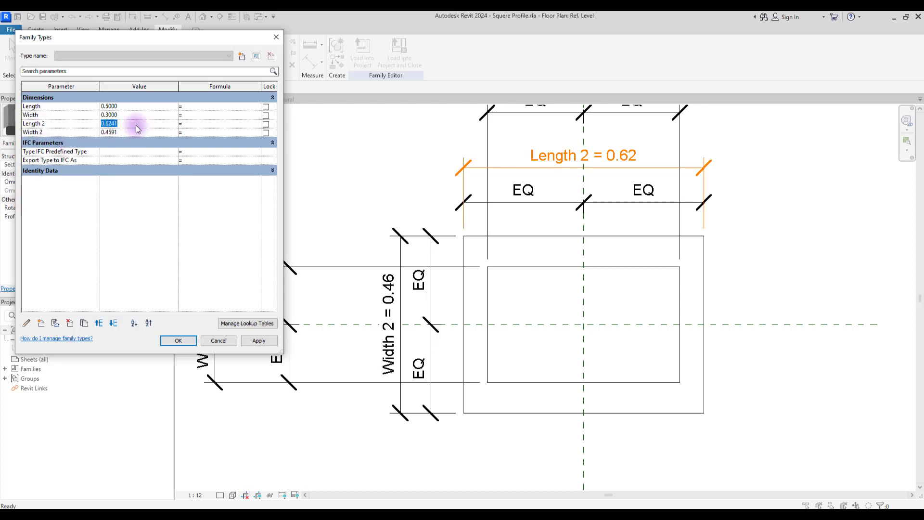
{"action": "type", "text": "0.6"}
{"action": "left_click", "coordinate": [136, 132]}
{"action": "type", "text": "0.4"}
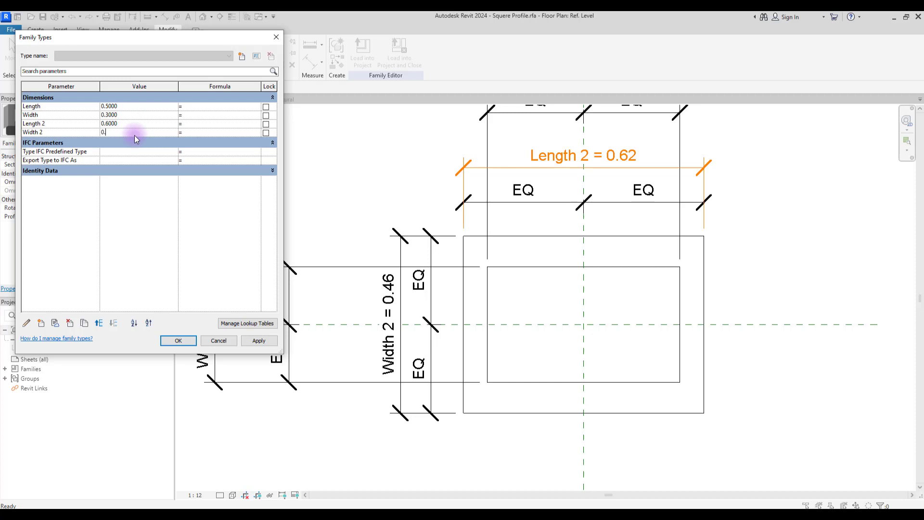
{"action": "left_click", "coordinate": [270, 341]}
Save the family as Rectangle TH Profile.rfa.
{"action": "left_click", "coordinate": [11, 29]}
{"action": "mouse_move", "coordinate": [35, 142]}
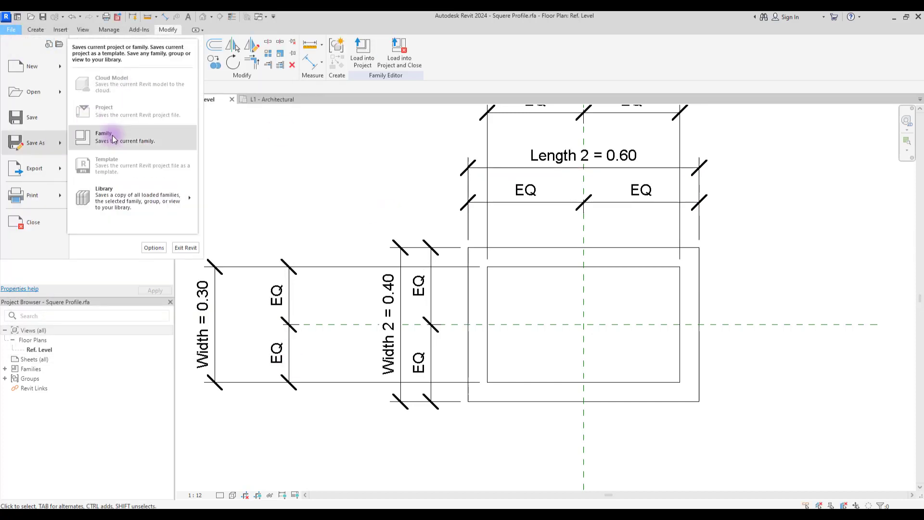
{"action": "left_click", "coordinate": [103, 132]}
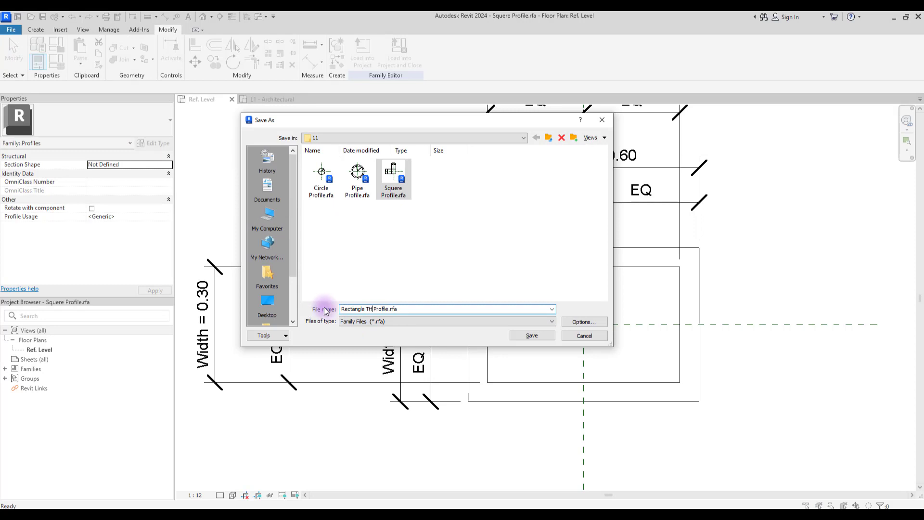
{"action": "left_click", "coordinate": [532, 335]}
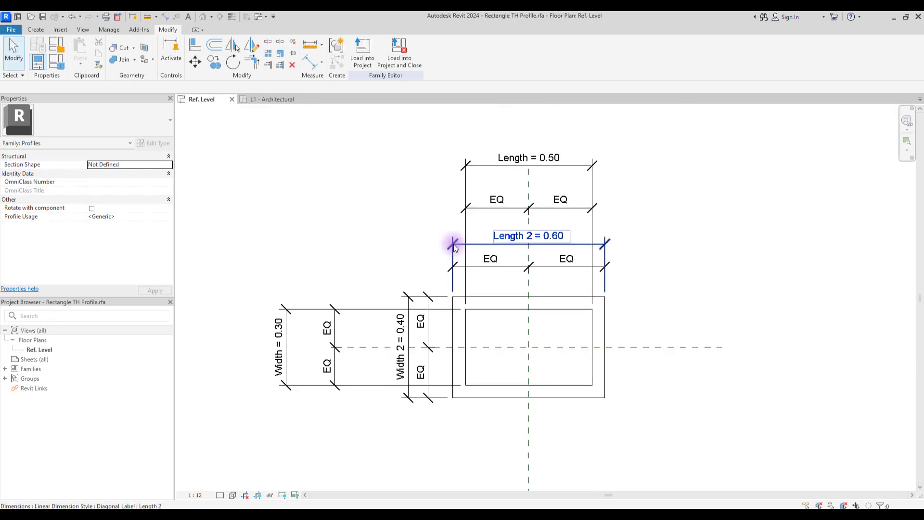
Load the profile into the project, then delete all its lines and dimensions.
{"action": "left_click", "coordinate": [363, 53]}
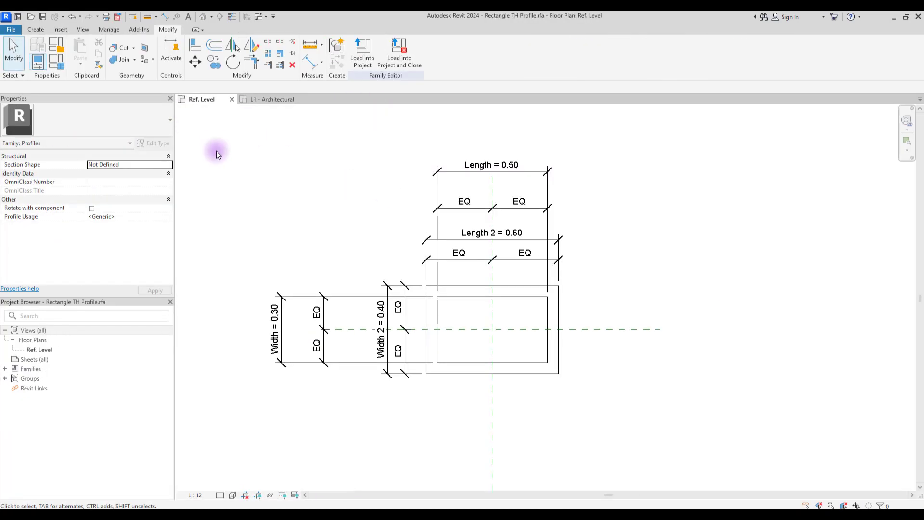
{"action": "left_click_drag", "start_coordinate": [218, 130], "coordinate": [611, 402]}
{"action": "key", "text": "Delete"}
Delete the Length parameter in Family Types.
{"action": "left_click", "coordinate": [39, 63]}
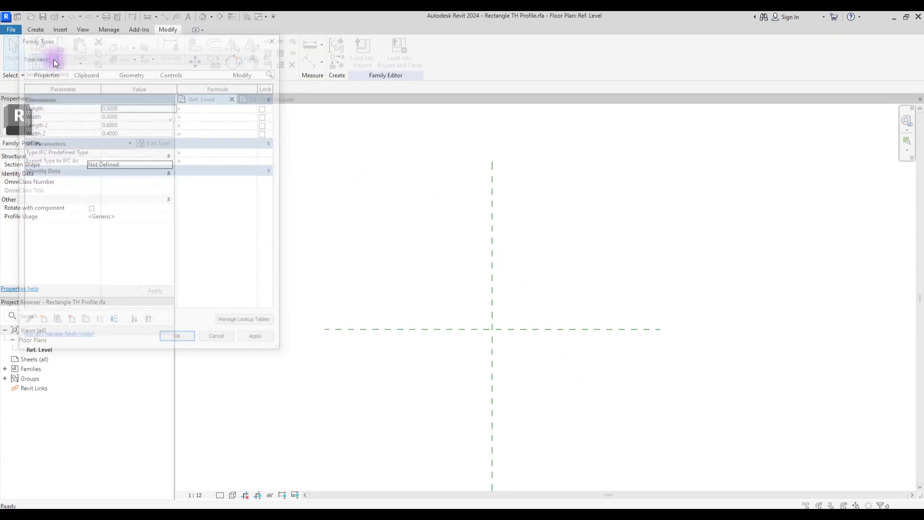
{"action": "left_click", "coordinate": [42, 106]}
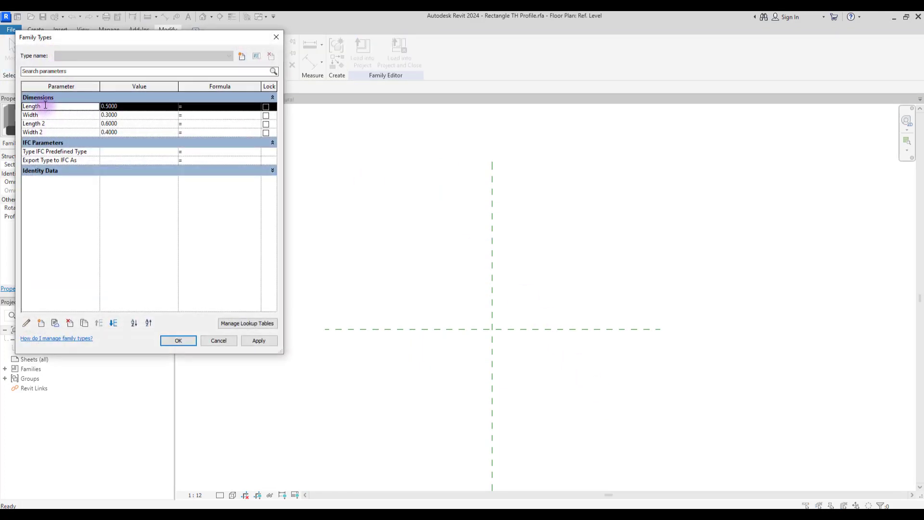
{"action": "left_click", "coordinate": [83, 324]}
{"action": "left_click", "coordinate": [482, 268]}
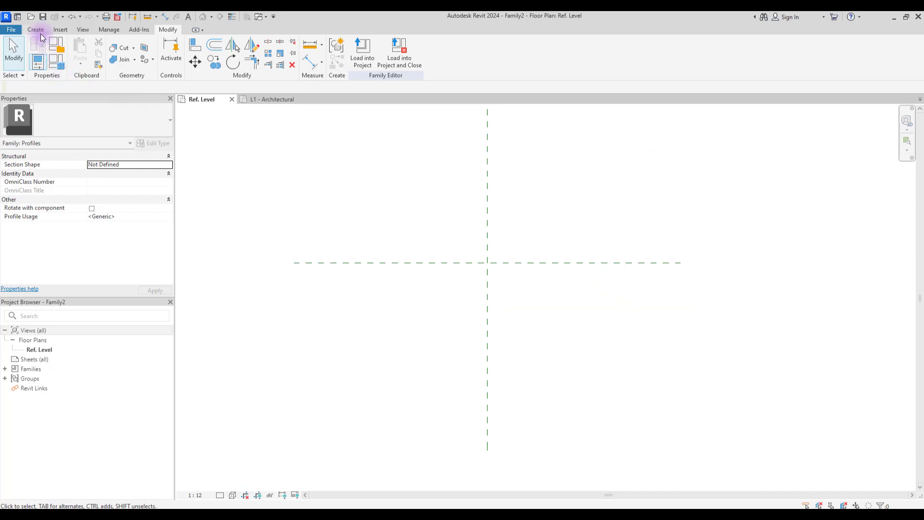
Start a line chain at the reference-plane intersection and draw the upper steps of the outline.
{"action": "key", "text": "l"}
{"action": "key", "text": "i"}
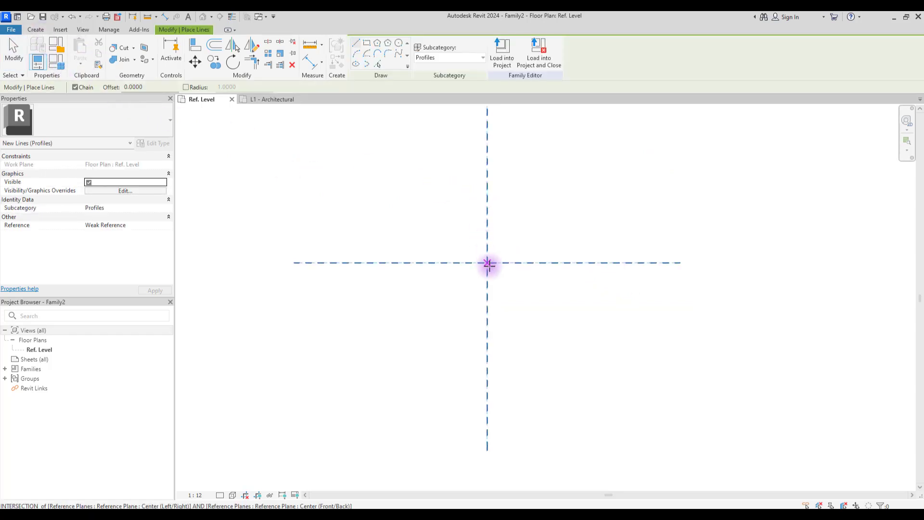
{"action": "left_click", "coordinate": [487, 262]}
{"action": "left_click", "coordinate": [519, 262]}
{"action": "scroll", "coordinate": [519, 263], "scroll_direction": "up", "scroll_amount": 5}
{"action": "left_click", "coordinate": [513, 229]}
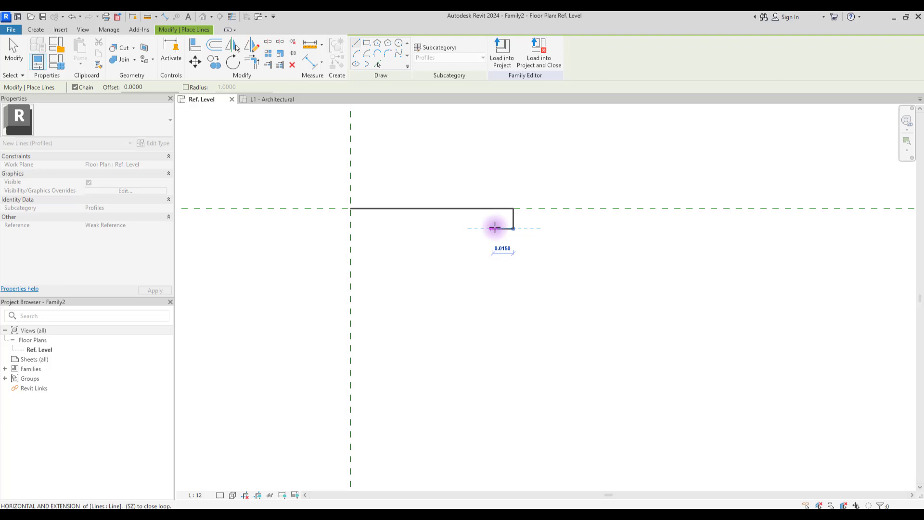
{"action": "left_click", "coordinate": [492, 229]}
{"action": "left_click", "coordinate": [493, 255]}
{"action": "left_click", "coordinate": [458, 255]}
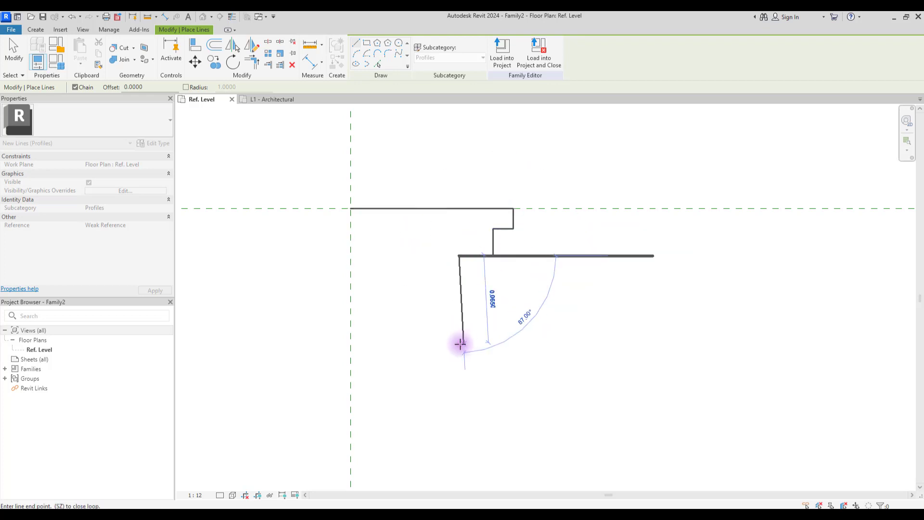
Continue the line chain down through the lower steps to the profile bottom.
{"action": "left_click", "coordinate": [458, 343]}
{"action": "left_click", "coordinate": [405, 343]}
{"action": "left_click", "coordinate": [404, 357]}
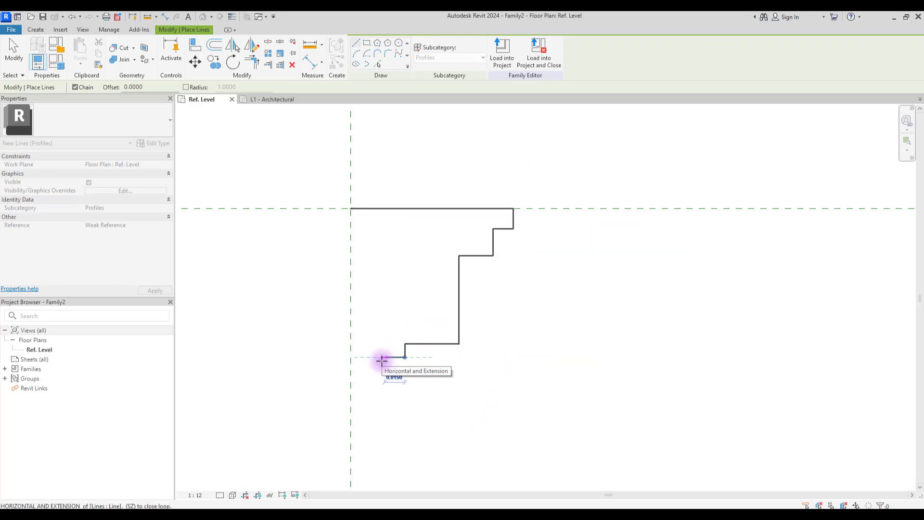
{"action": "left_click", "coordinate": [385, 357]}
{"action": "left_click", "coordinate": [384, 391]}
{"action": "left_click", "coordinate": [364, 391]}
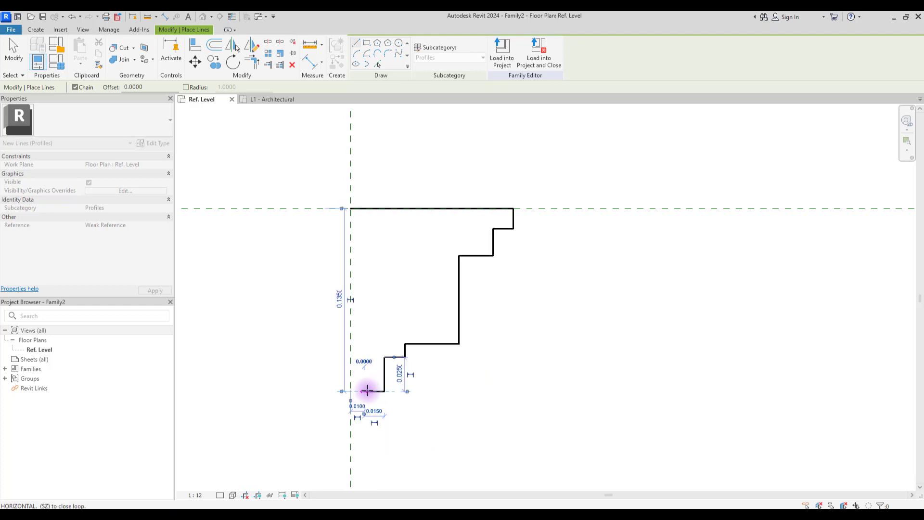
{"action": "left_click", "coordinate": [364, 432]}
{"action": "left_click", "coordinate": [351, 431]}
{"action": "key", "text": "Escape"}
{"action": "key", "text": "Escape"}
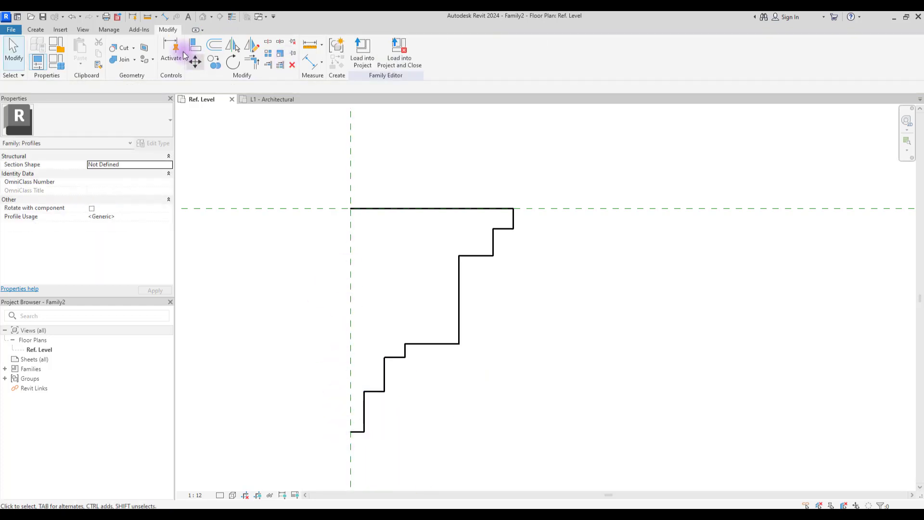
Draw a vertical line from the bottom end up to the top corner, closing the profile.
{"action": "left_click", "coordinate": [35, 30]}
{"action": "left_click", "coordinate": [101, 50]}
{"action": "left_click", "coordinate": [350, 432]}
{"action": "left_click", "coordinate": [350, 208]}
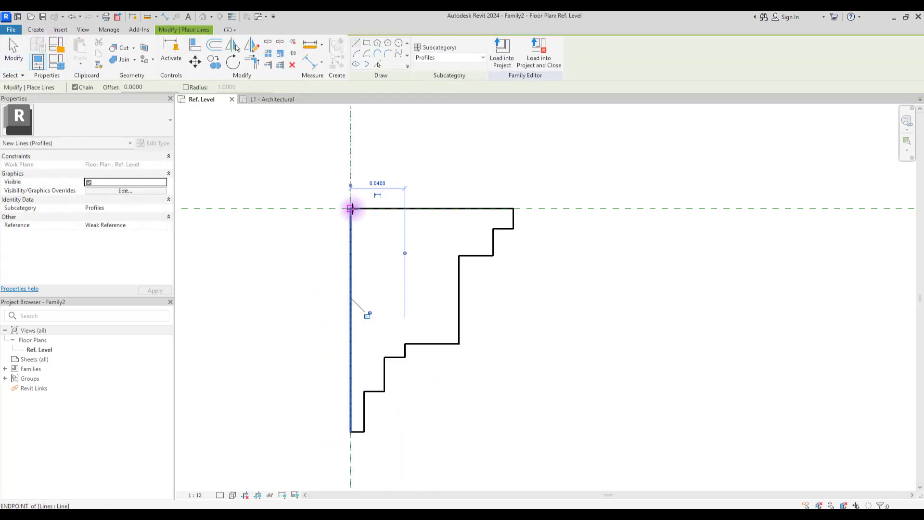
{"action": "key", "text": "Escape"}
{"action": "key", "text": "Escape"}
{"action": "middle_click_drag", "start_coordinate": [427, 243], "coordinate": [457, 232]}
Round three corners of the stepped outline, including the upper and lower step corners, with fillet arcs.
{"action": "left_click", "coordinate": [39, 29]}
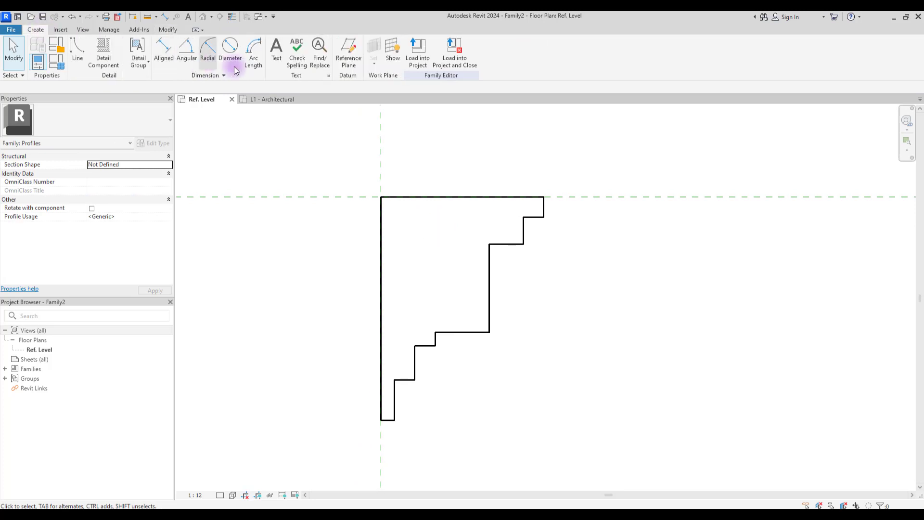
{"action": "left_click", "coordinate": [98, 53]}
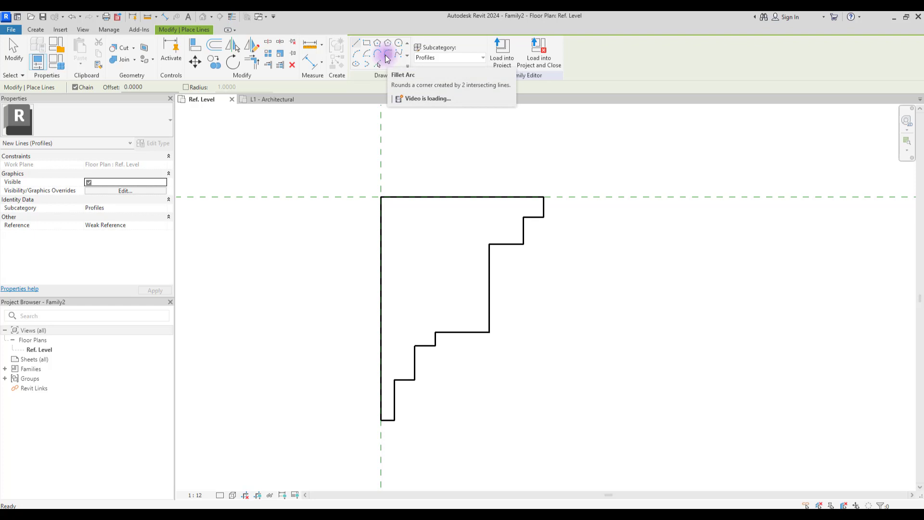
{"action": "left_click", "coordinate": [387, 55]}
{"action": "left_click", "coordinate": [489, 299]}
{"action": "left_click", "coordinate": [462, 332]}
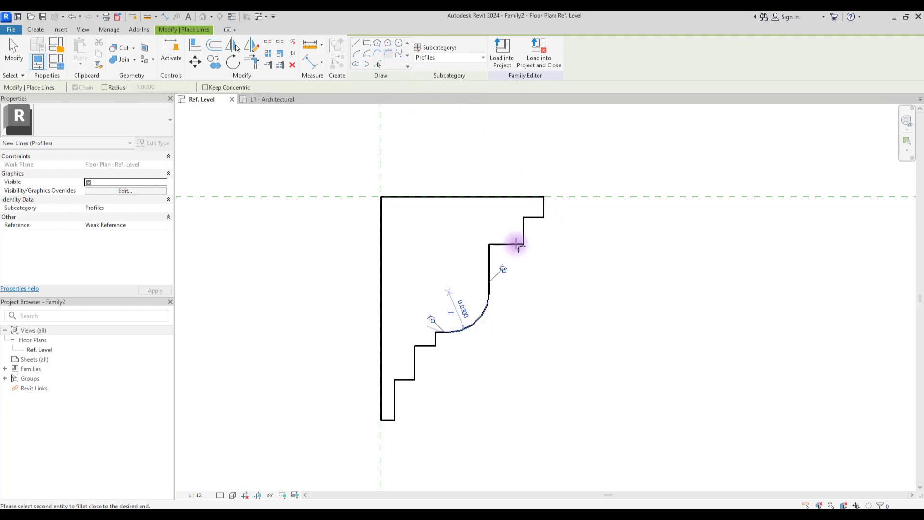
{"action": "left_click", "coordinate": [521, 238]}
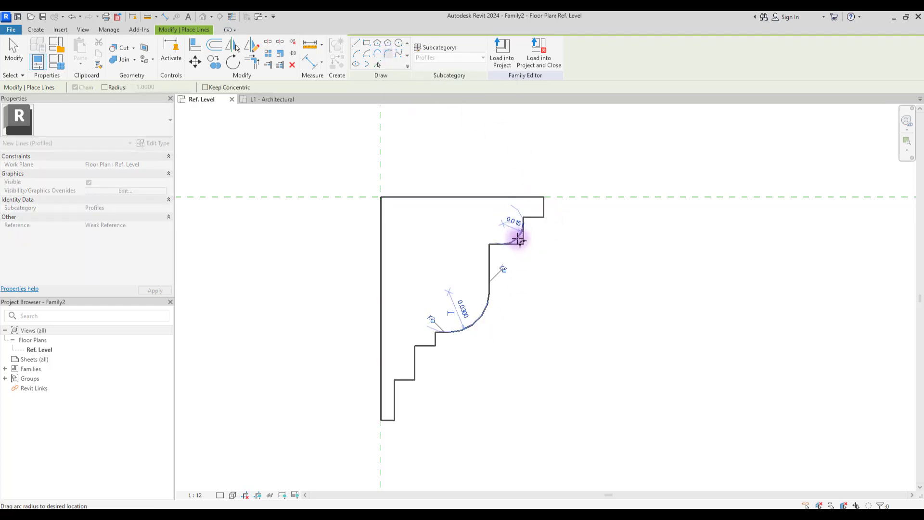
{"action": "left_click", "coordinate": [520, 233]}
{"action": "left_click", "coordinate": [414, 357]}
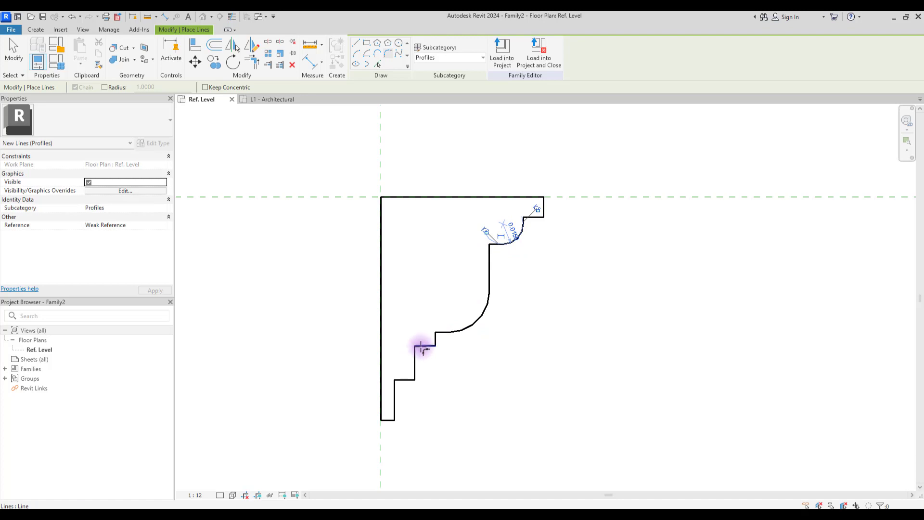
{"action": "left_click", "coordinate": [420, 346]}
{"action": "left_click", "coordinate": [422, 354]}
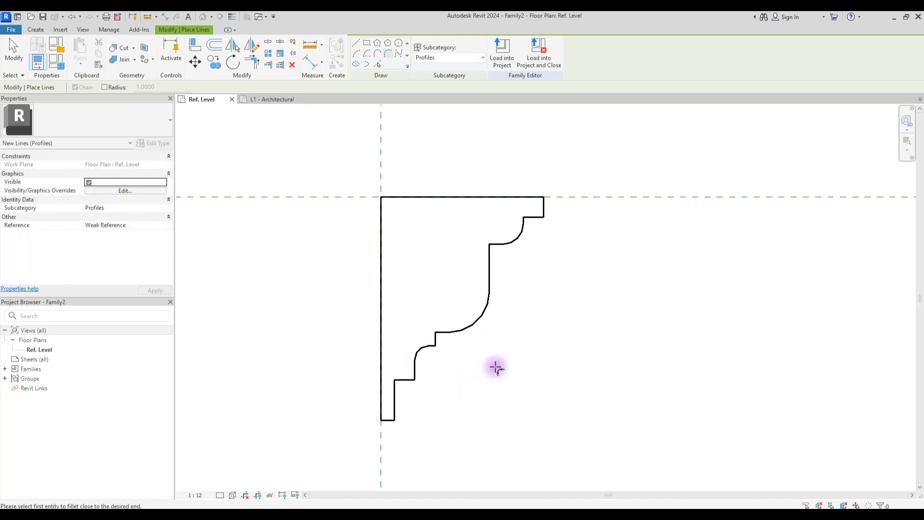
{"action": "middle_click_drag", "start_coordinate": [543, 281], "coordinate": [544, 275]}
{"action": "key", "text": "Escape"}
{"action": "key", "text": "Escape"}
{"action": "scroll", "coordinate": [554, 241], "scroll_direction": "down", "scroll_amount": 2}
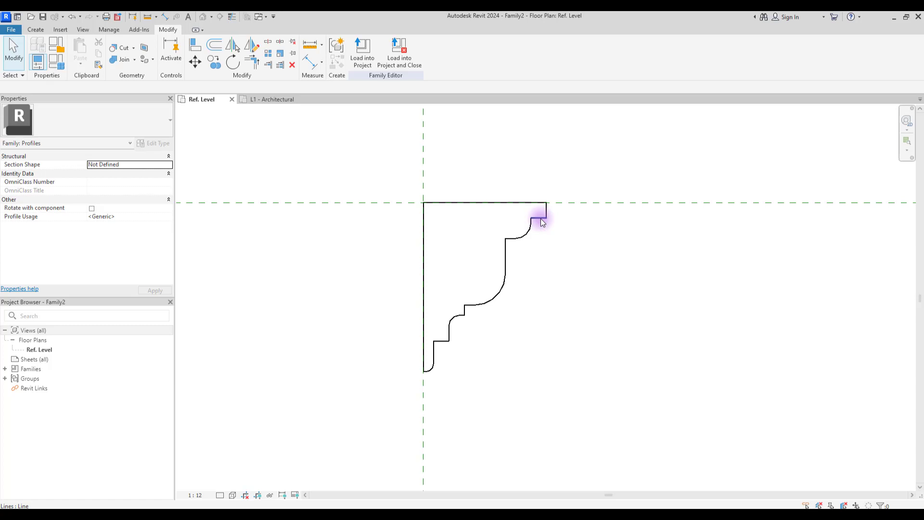
{"action": "left_click", "coordinate": [493, 294]}
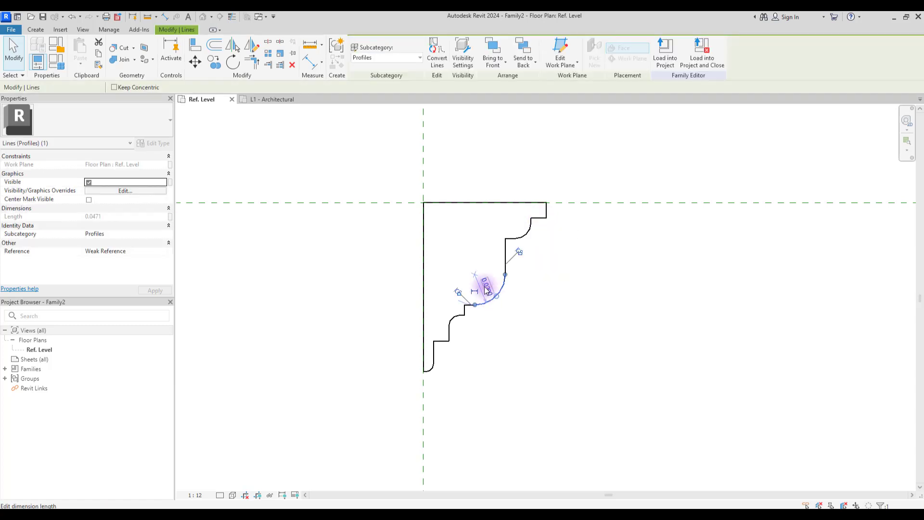
{"action": "left_click", "coordinate": [530, 302]}
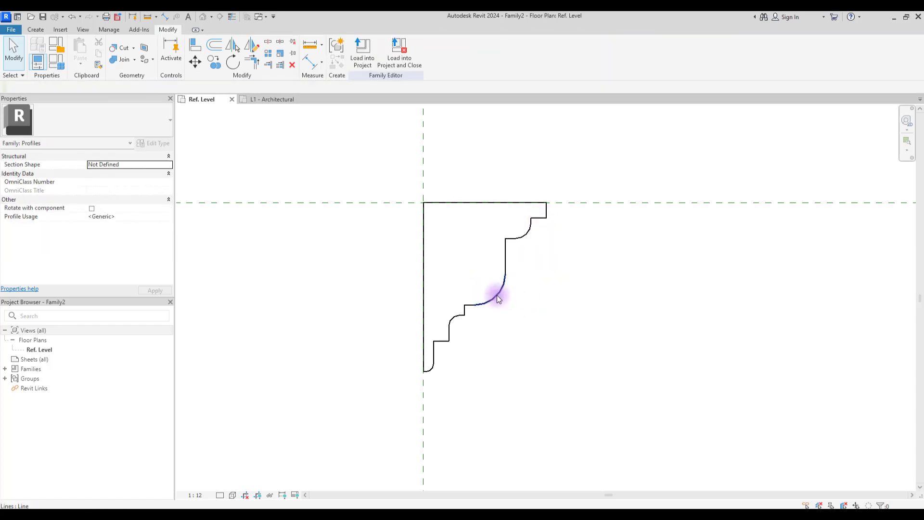
{"action": "left_click", "coordinate": [497, 296]}
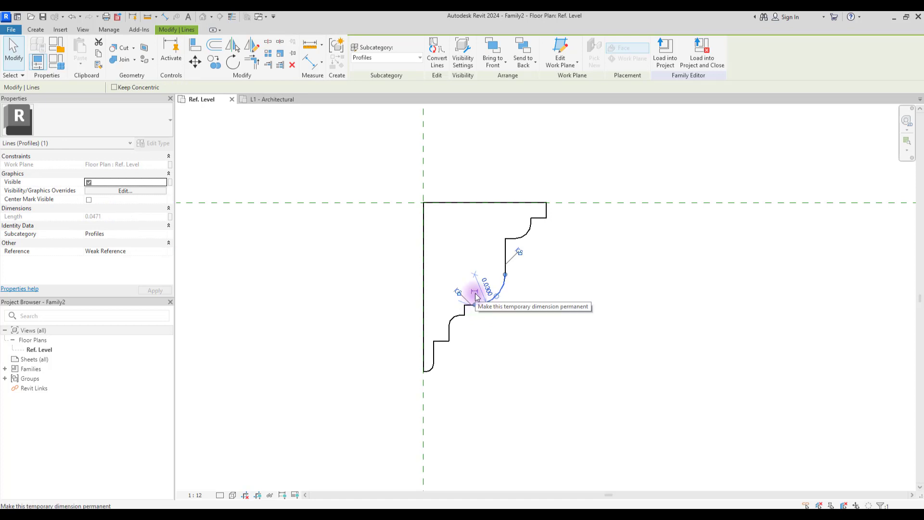
{"action": "left_click", "coordinate": [512, 300]}
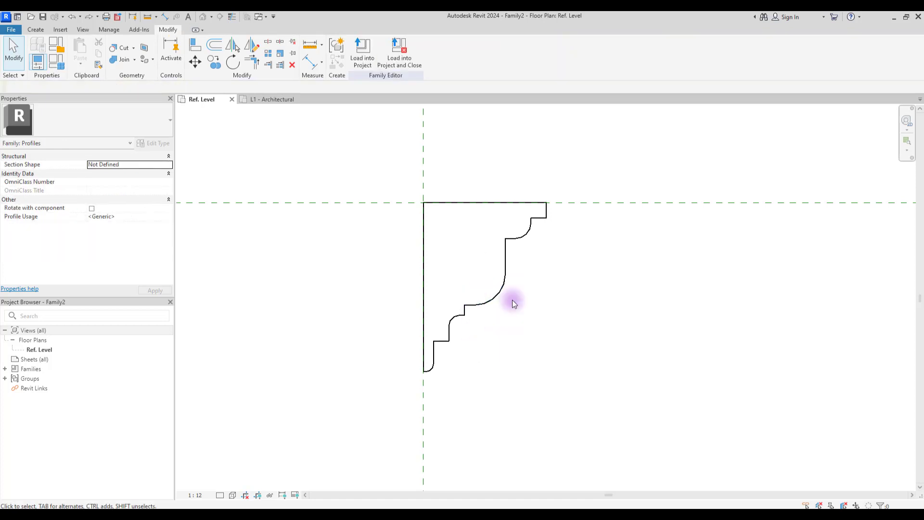
{"action": "middle_click_drag", "start_coordinate": [543, 304], "coordinate": [568, 296]}
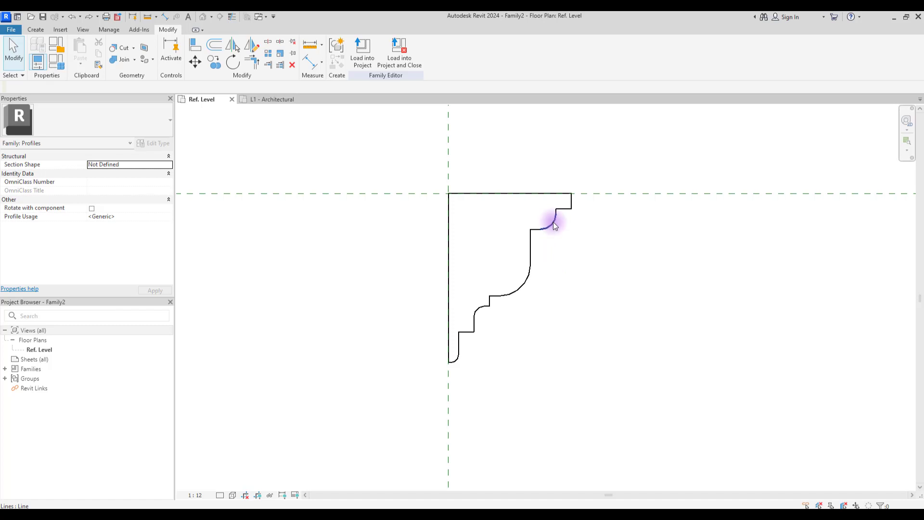
Save Family2 under the file name 'Classic Profile' and load it into Project1.
{"action": "left_click", "coordinate": [16, 33]}
{"action": "left_click", "coordinate": [58, 145]}
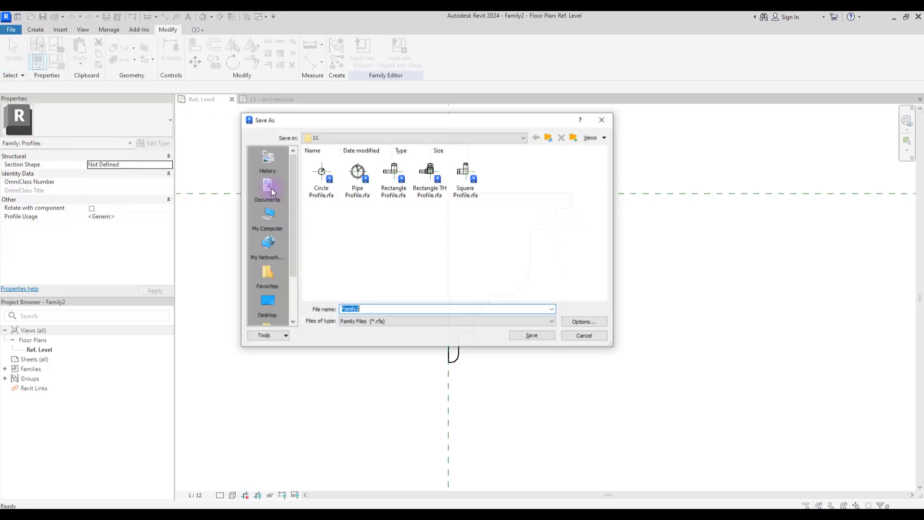
{"action": "double_click", "coordinate": [354, 308]}
{"action": "type", "text": "Classic P"}
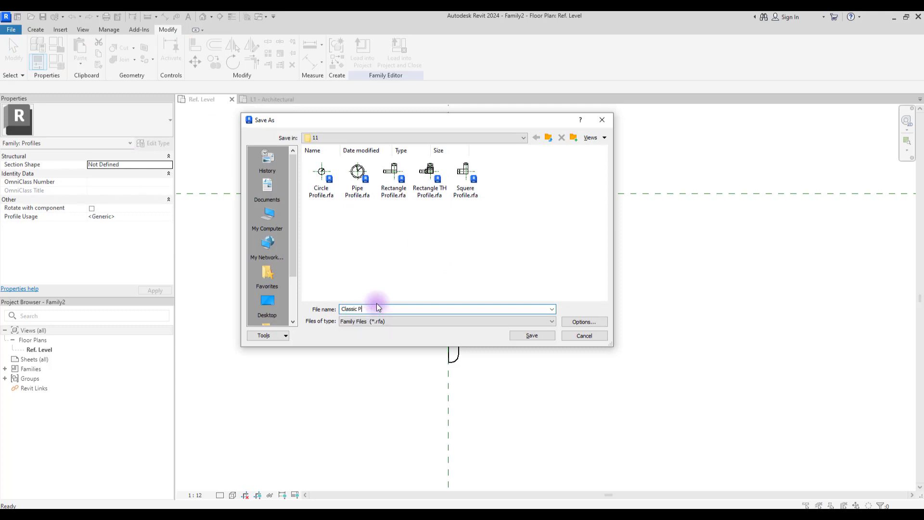
{"action": "type", "text": "rofile"}
{"action": "left_click", "coordinate": [584, 321]}
{"action": "left_click", "coordinate": [474, 302]}
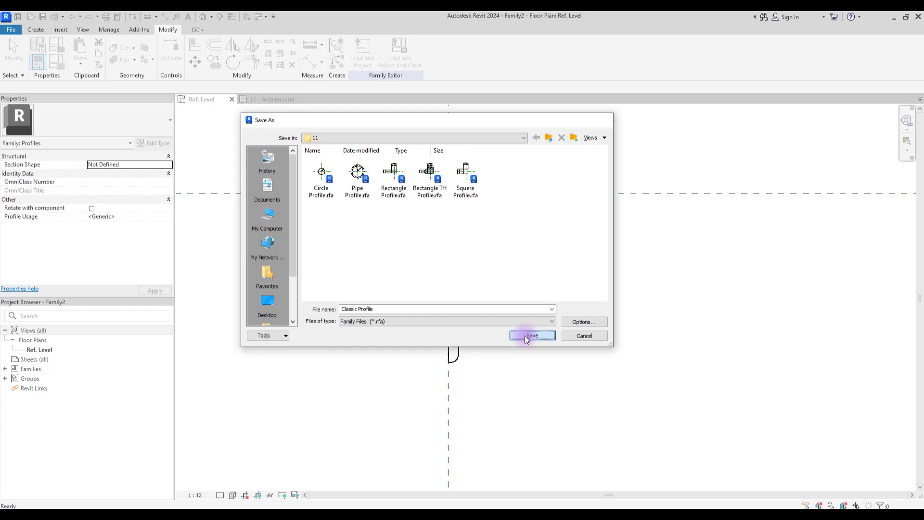
{"action": "left_click", "coordinate": [532, 335]}
{"action": "left_click", "coordinate": [362, 51]}
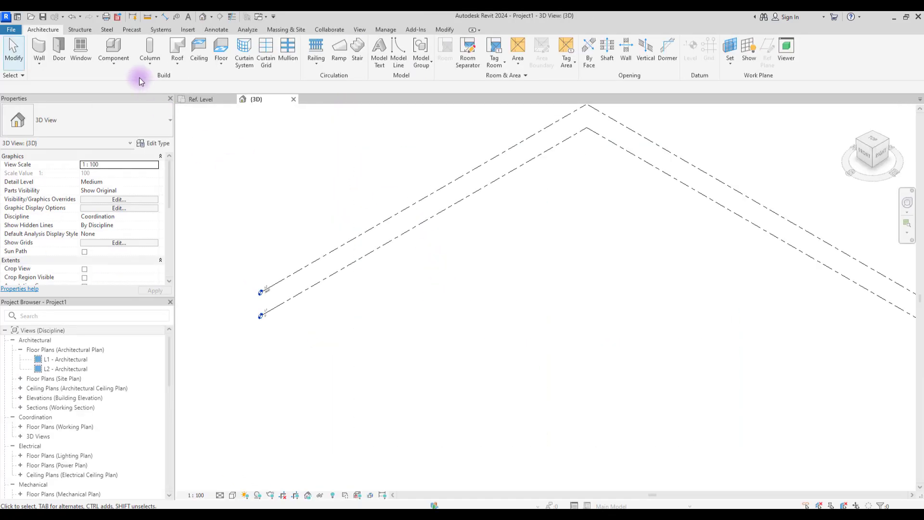
Create an in-place Generic Models element and begin a sweep with a sketched path.
{"action": "left_click", "coordinate": [114, 59]}
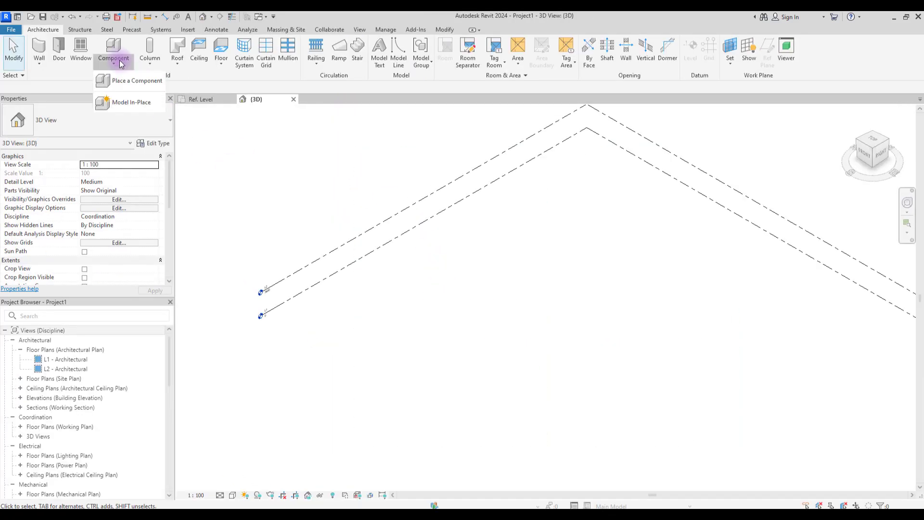
{"action": "left_click", "coordinate": [124, 103]}
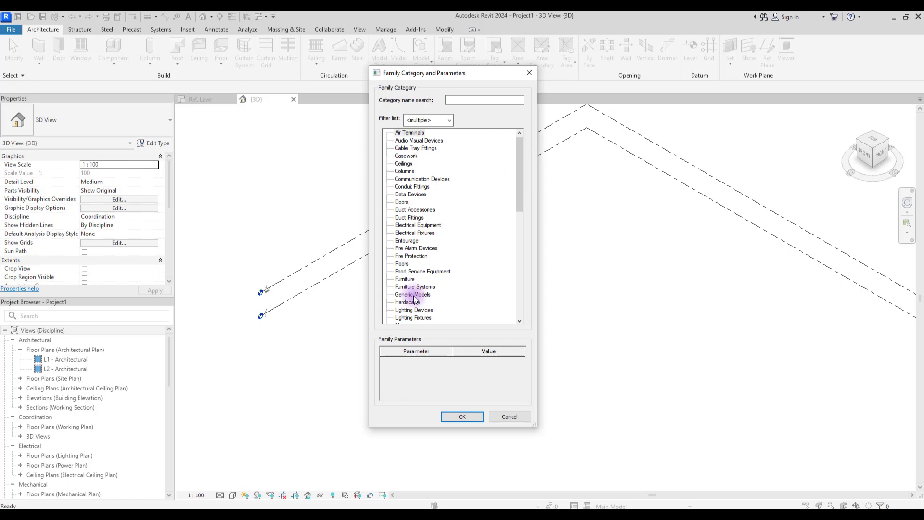
{"action": "left_click", "coordinate": [406, 295]}
{"action": "left_click", "coordinate": [462, 416]}
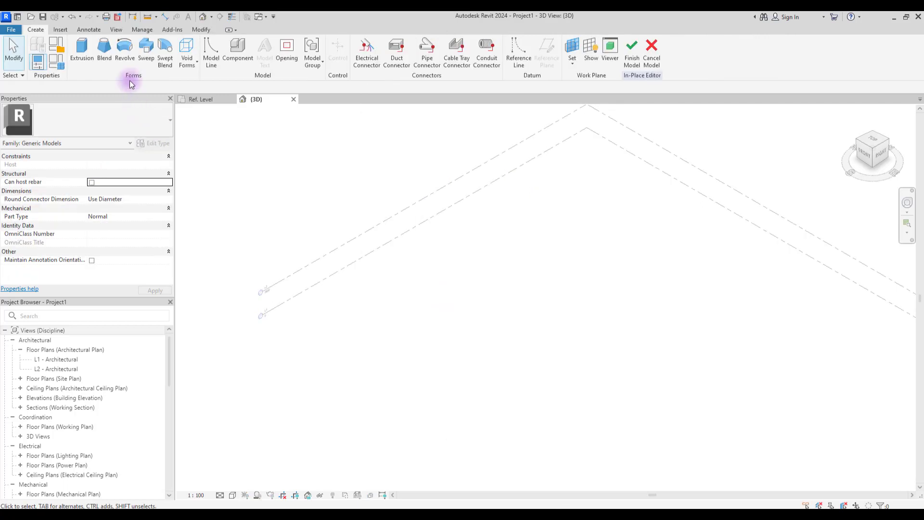
{"action": "left_click", "coordinate": [144, 49]}
{"action": "left_click", "coordinate": [449, 46]}
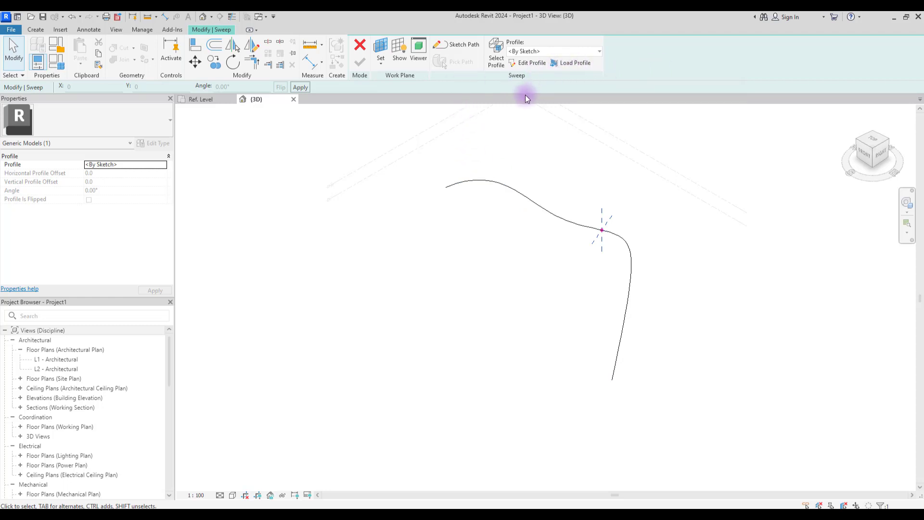
Browse the sweep's profile list and briefly open the family loader before cancelling it.
{"action": "left_click", "coordinate": [551, 51]}
{"action": "left_click", "coordinate": [559, 53]}
{"action": "left_click", "coordinate": [559, 53]}
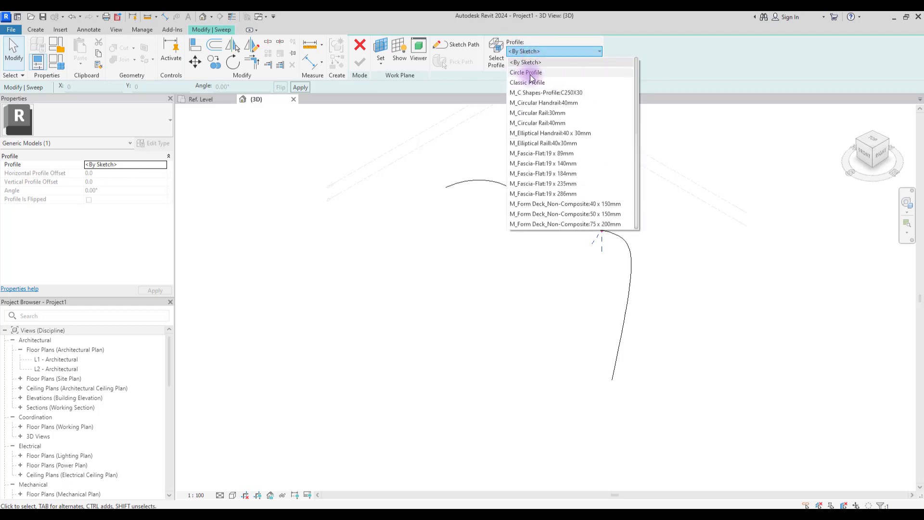
{"action": "scroll", "coordinate": [528, 87], "scroll_direction": "down", "scroll_amount": 8}
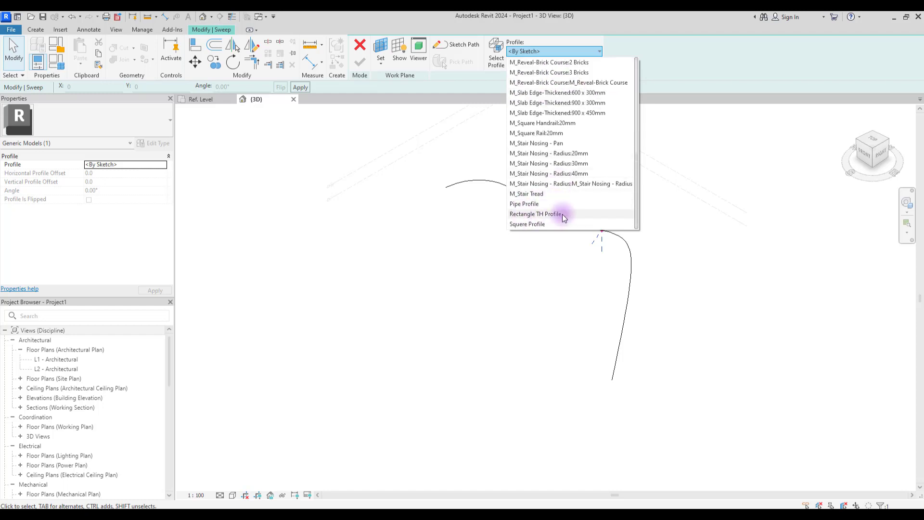
{"action": "left_click", "coordinate": [677, 56]}
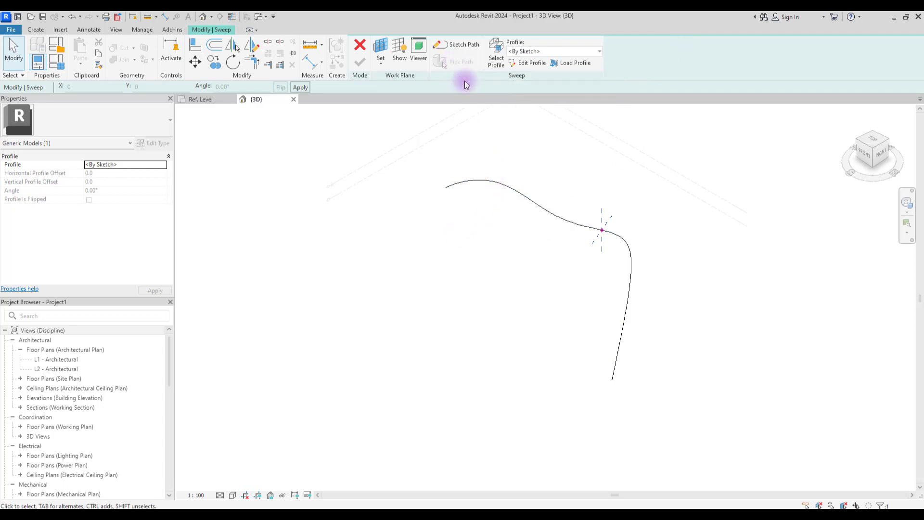
{"action": "left_click", "coordinate": [586, 63]}
{"action": "key", "text": "Escape"}
Set the sweep profile to Classic Profile and orbit to inspect it along the curved path.
{"action": "left_click", "coordinate": [534, 51]}
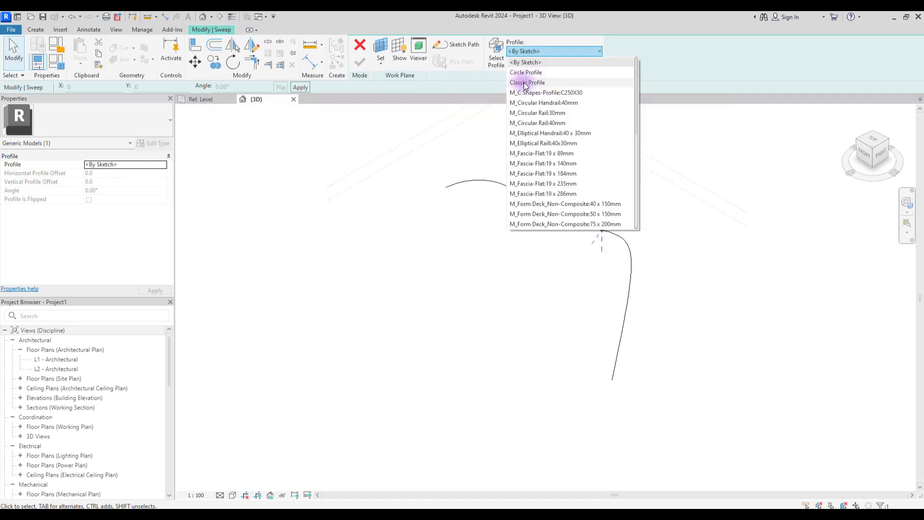
{"action": "left_click", "coordinate": [558, 83]}
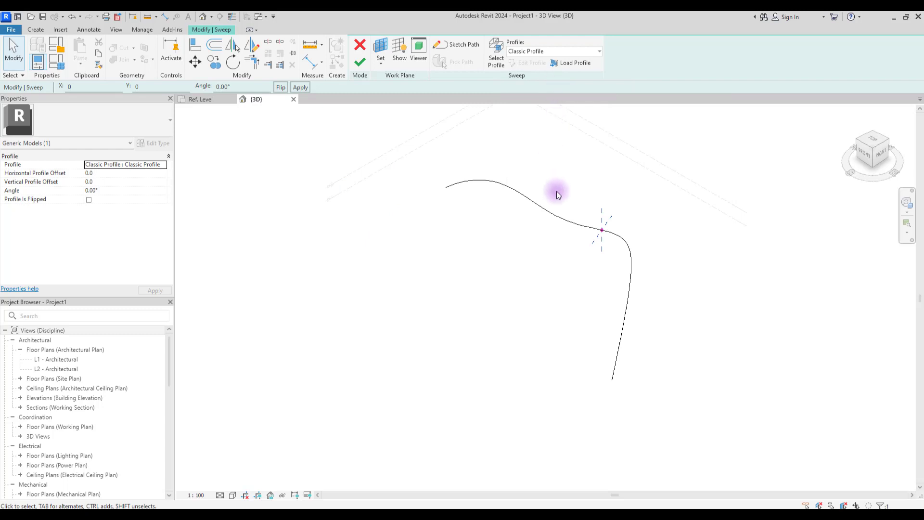
{"action": "scroll", "coordinate": [608, 249], "scroll_direction": "up", "scroll_amount": 6}
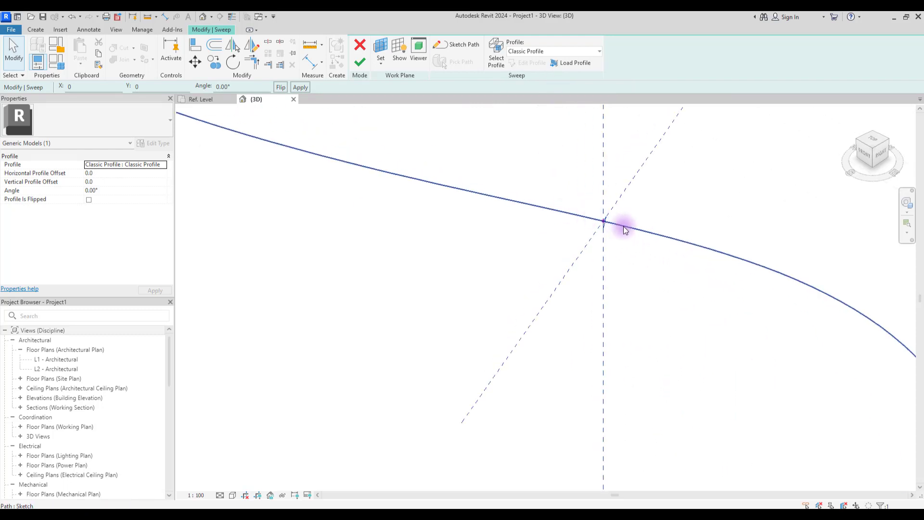
{"action": "middle_click_drag", "start_coordinate": [553, 220], "coordinate": [561, 165], "text": "shift"}
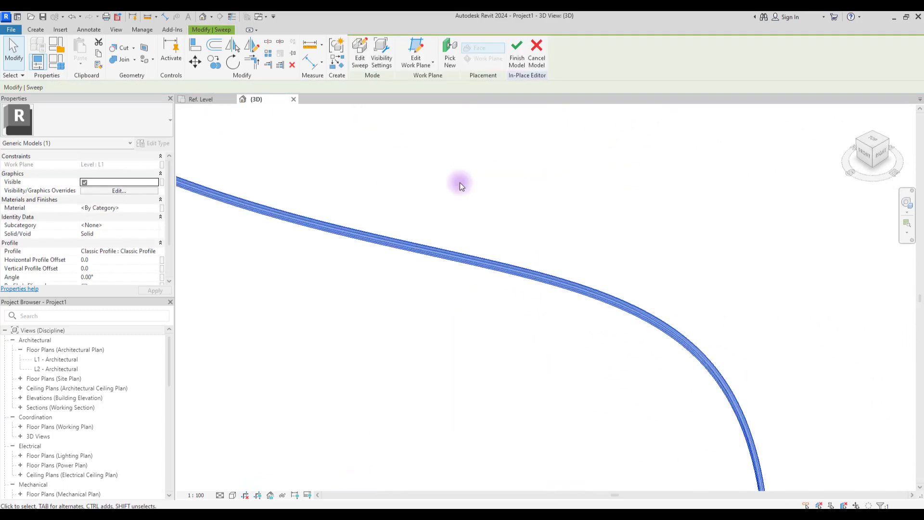
{"action": "middle_click_drag", "start_coordinate": [460, 183], "coordinate": [501, 283], "text": "shift"}
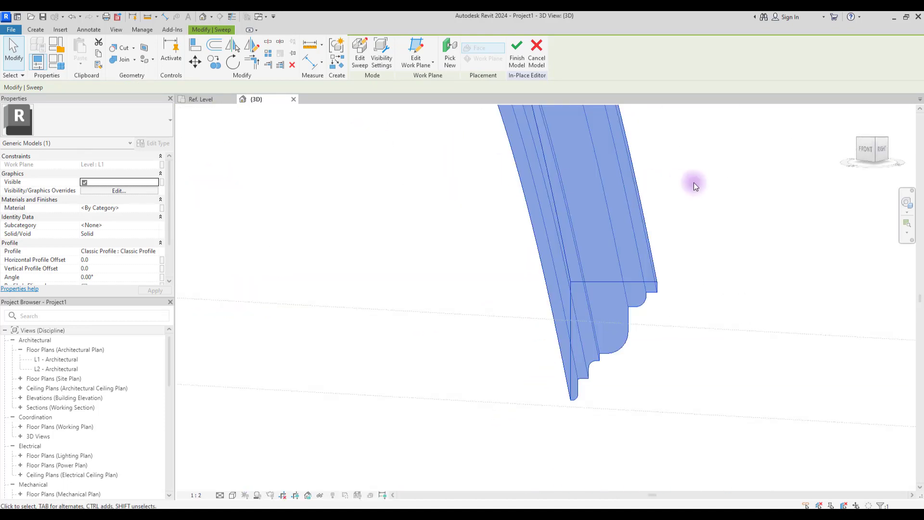
Select the Classic Profile sweep and open it in Edit Sweep mode.
{"action": "left_click", "coordinate": [694, 183]}
{"action": "left_click", "coordinate": [645, 207]}
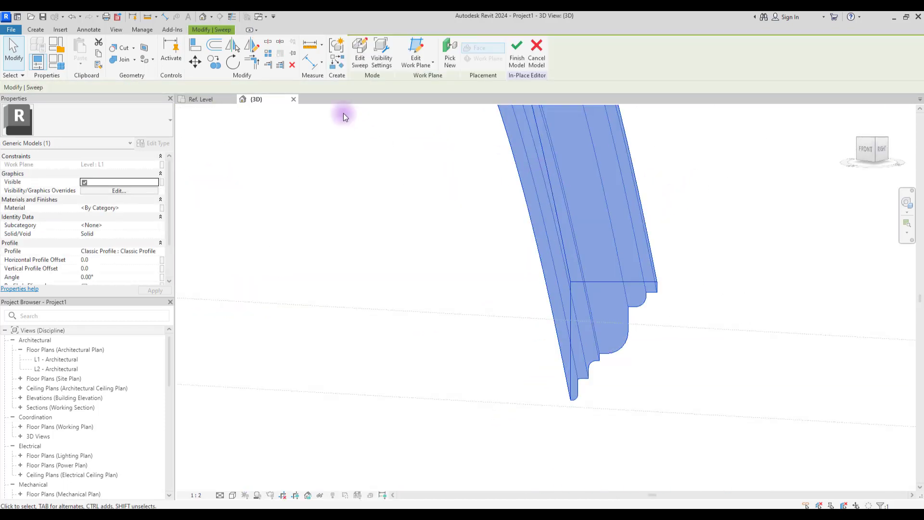
{"action": "left_click", "coordinate": [360, 53]}
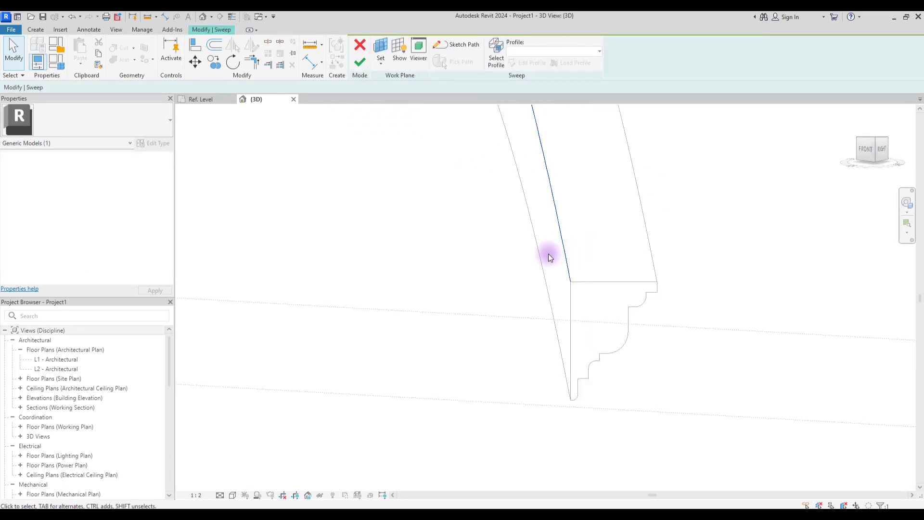
{"action": "middle_click_drag", "start_coordinate": [547, 254], "coordinate": [648, 321], "text": "shift"}
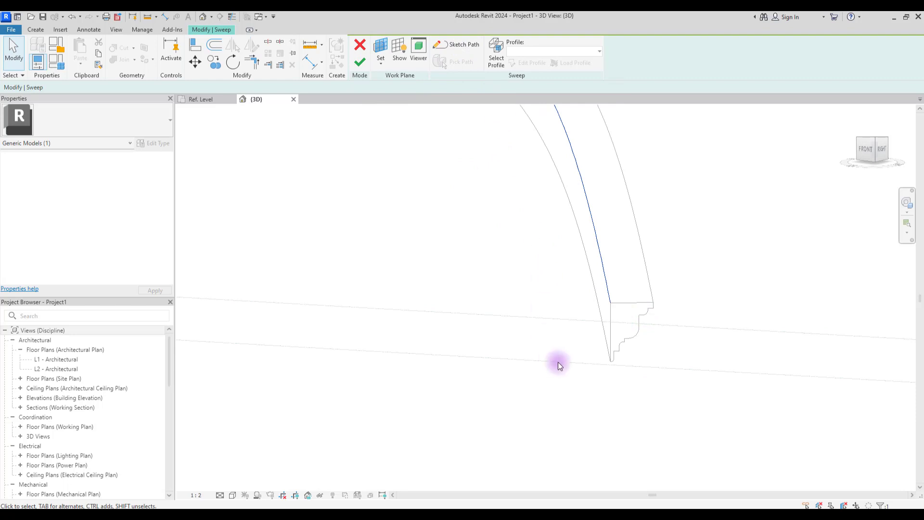
{"action": "mouse_move", "coordinate": [555, 363]}
{"action": "middle_mouse_down", "text": "shift"}
{"action": "mouse_move", "coordinate": [583, 356]}
{"action": "mouse_move", "coordinate": [347, 273]}
{"action": "middle_mouse_up", "text": "shift"}
{"action": "scroll", "coordinate": [362, 262], "scroll_direction": "up", "scroll_amount": 5}
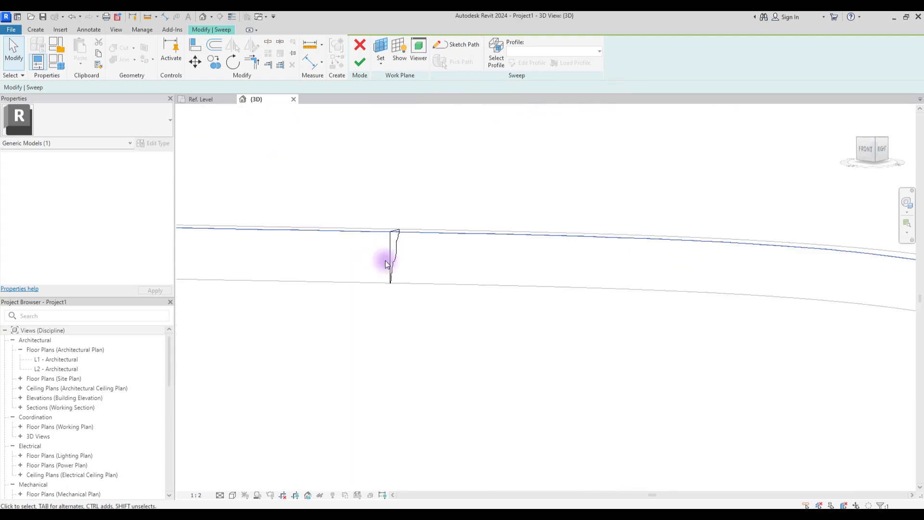
Replace the sweep's profile with Pipe Profile and finish editing the sweep.
{"action": "left_click", "coordinate": [399, 255]}
{"action": "middle_click_drag", "start_coordinate": [491, 255], "coordinate": [445, 269], "text": "shift"}
{"action": "left_click", "coordinate": [561, 51]}
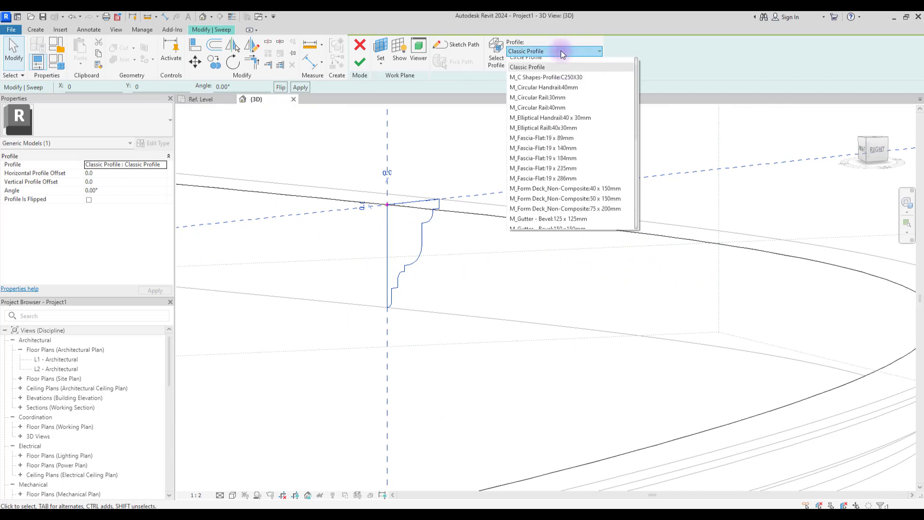
{"action": "scroll", "coordinate": [582, 134], "scroll_direction": "down", "scroll_amount": 10}
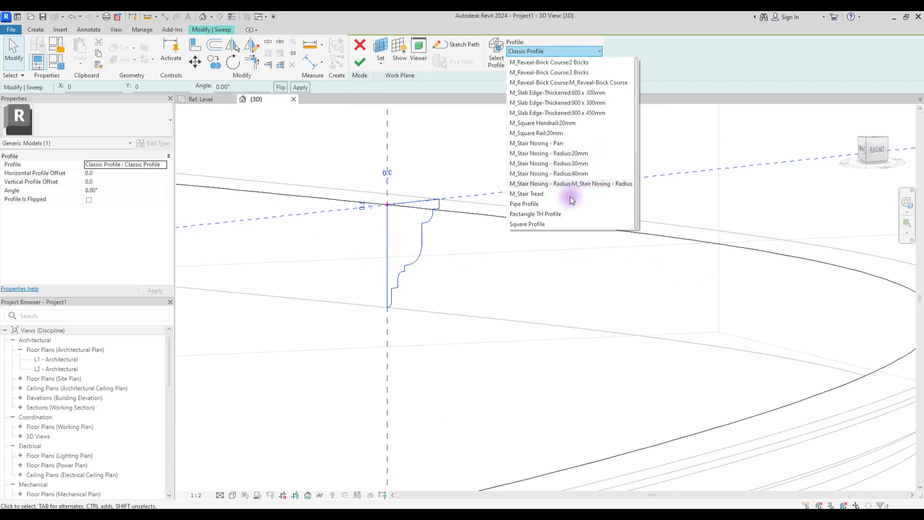
{"action": "left_click", "coordinate": [523, 204]}
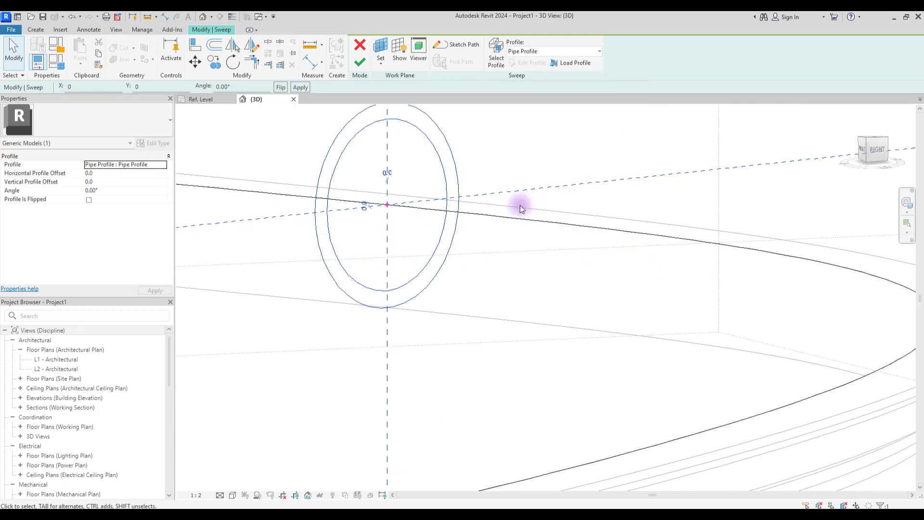
{"action": "left_click", "coordinate": [360, 61]}
{"action": "middle_click_drag", "start_coordinate": [355, 351], "coordinate": [415, 334], "text": "shift"}
Find the Pipe Profile type under Families > Profiles and open its Type Properties.
{"action": "left_click", "coordinate": [414, 334]}
{"action": "scroll", "coordinate": [462, 287], "scroll_direction": "up", "scroll_amount": 5}
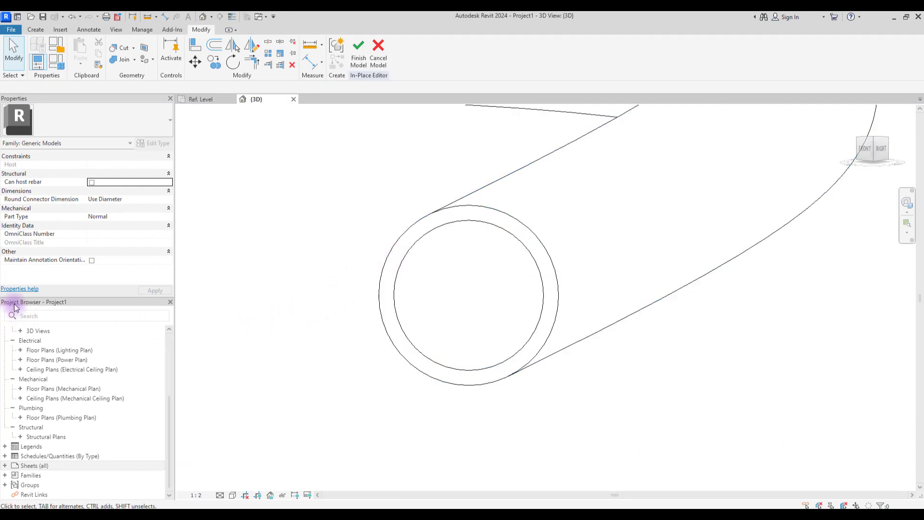
{"action": "left_click", "coordinate": [5, 474]}
{"action": "scroll", "coordinate": [165, 367], "scroll_direction": "down", "scroll_amount": 5}
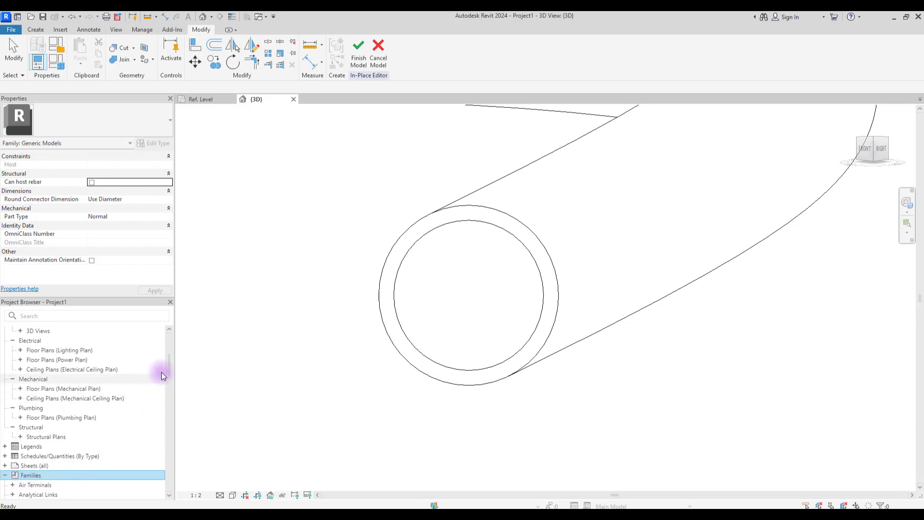
{"action": "left_click", "coordinate": [49, 352]}
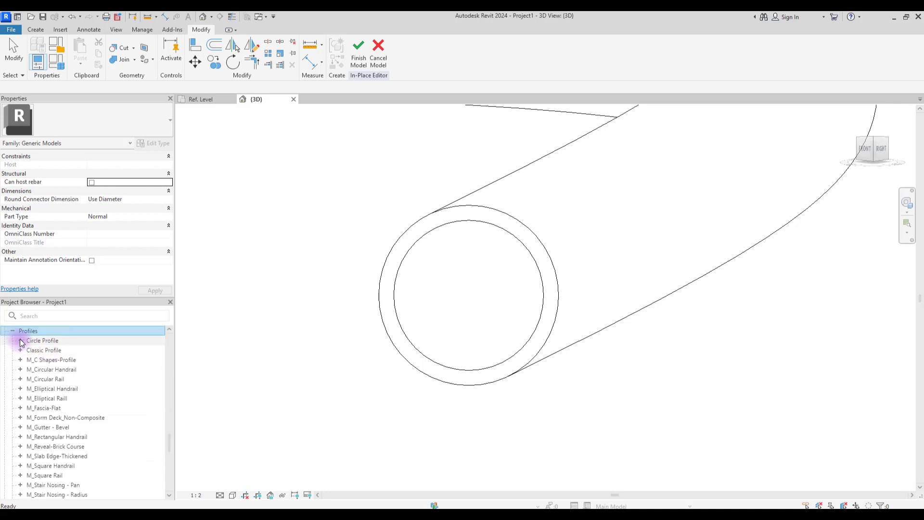
{"action": "scroll", "coordinate": [170, 440], "scroll_direction": "down", "scroll_amount": 2}
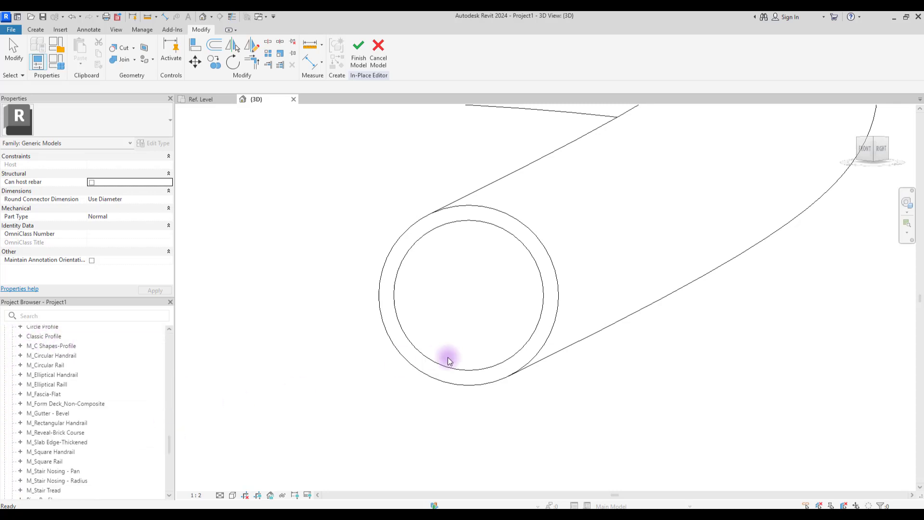
{"action": "scroll", "coordinate": [170, 455], "scroll_direction": "down", "scroll_amount": 3}
{"action": "scroll", "coordinate": [170, 455], "scroll_direction": "down", "scroll_amount": 1}
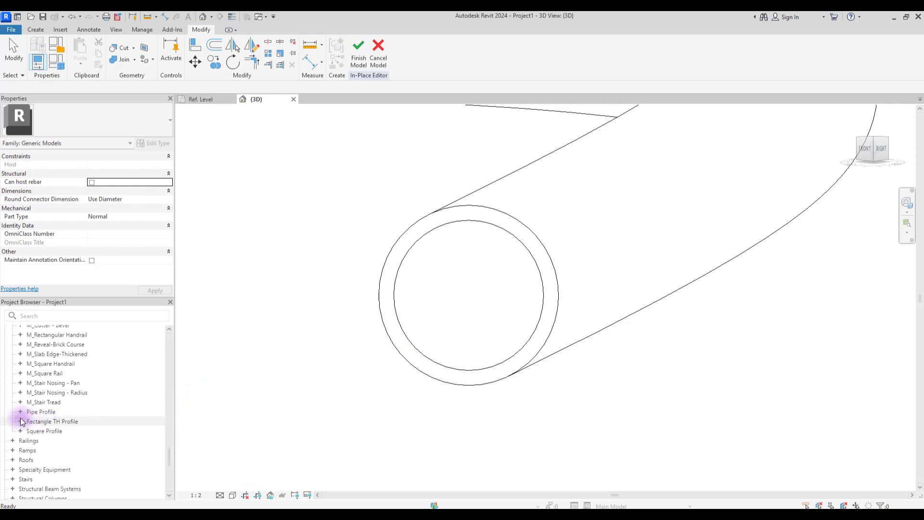
{"action": "left_click", "coordinate": [30, 413]}
{"action": "left_click", "coordinate": [21, 413]}
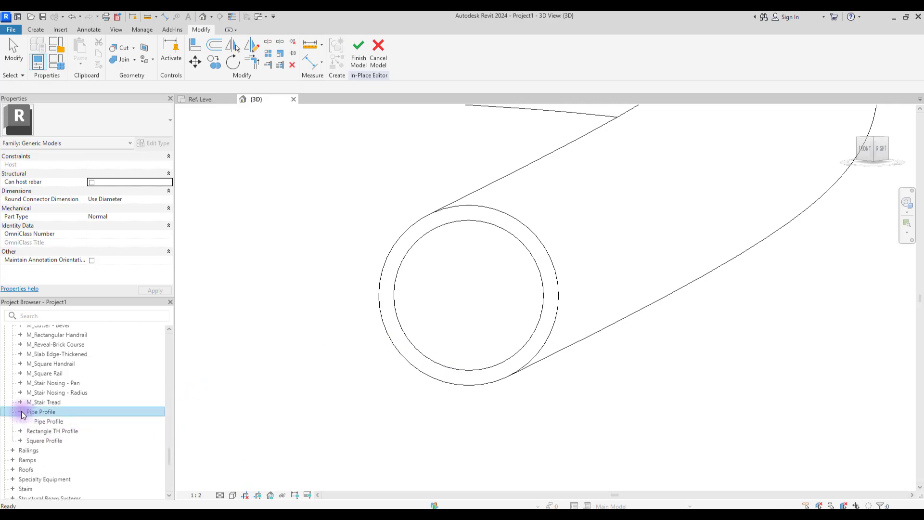
{"action": "left_click", "coordinate": [49, 422]}
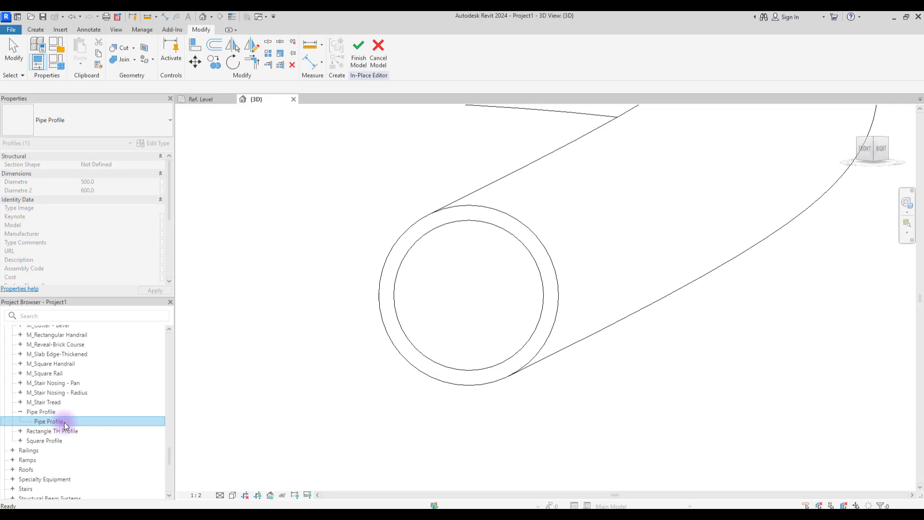
{"action": "right_click", "coordinate": [68, 423]}
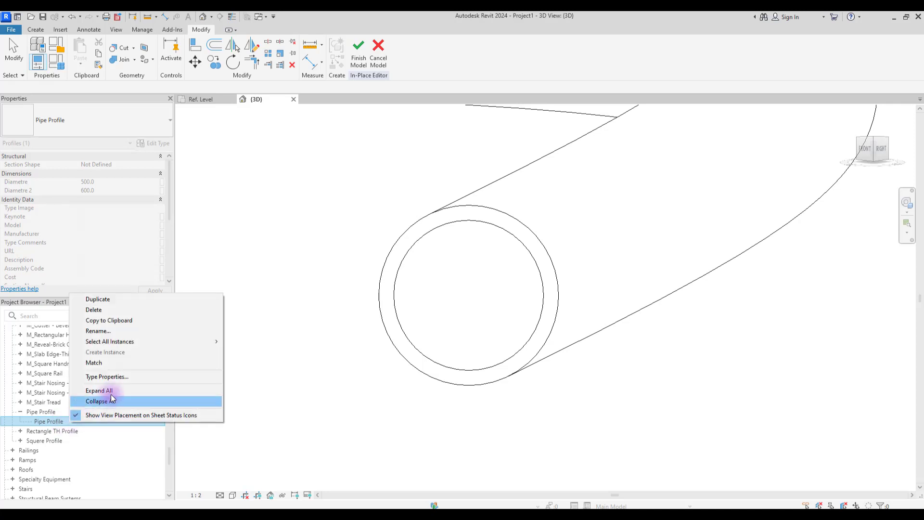
{"action": "left_click", "coordinate": [134, 377]}
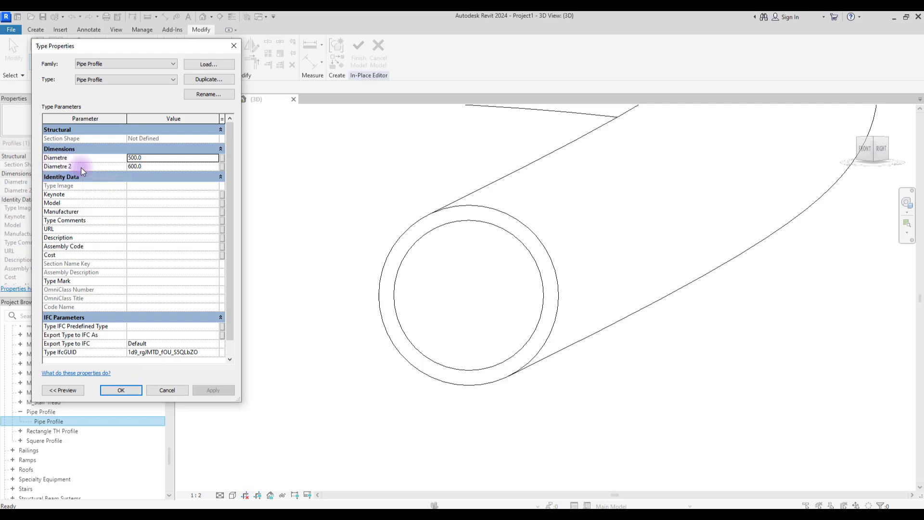
Set Pipe Profile's Diametre to 400 and Diametre 2 to 800, then reselect the pipe sweep.
{"action": "double_click", "coordinate": [160, 158]}
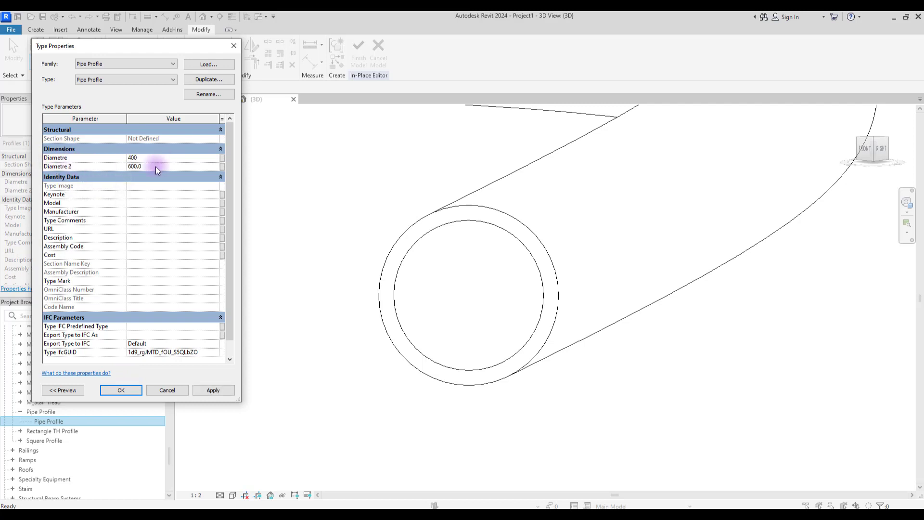
{"action": "type", "text": "800"}
{"action": "left_click", "coordinate": [213, 390]}
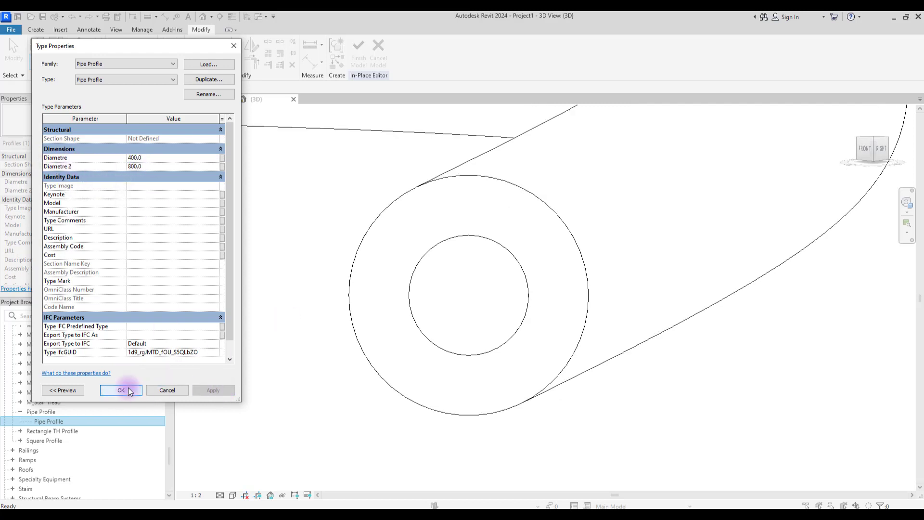
{"action": "left_click", "coordinate": [121, 390]}
{"action": "left_click", "coordinate": [359, 160]}
Swap the sweep's Pipe Profile for Rectangle TH Profile and finish the sweep.
{"action": "left_click", "coordinate": [360, 50]}
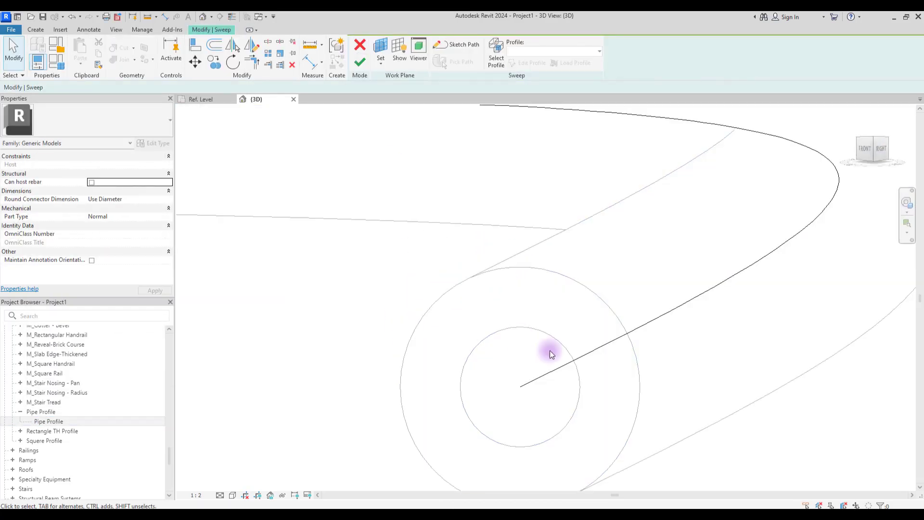
{"action": "scroll", "coordinate": [552, 354], "scroll_direction": "down", "scroll_amount": 3}
{"action": "middle_click_drag", "start_coordinate": [392, 269], "coordinate": [562, 239]}
{"action": "left_click", "coordinate": [342, 212]}
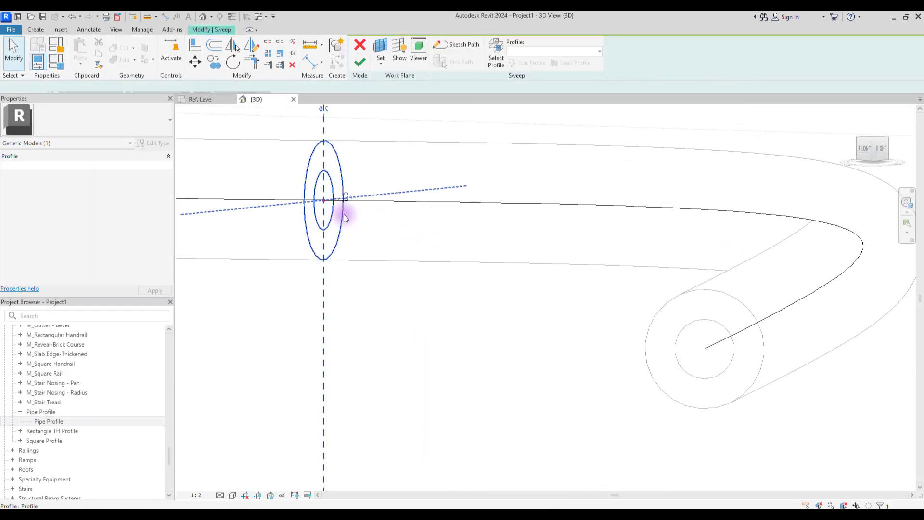
{"action": "left_click", "coordinate": [560, 54]}
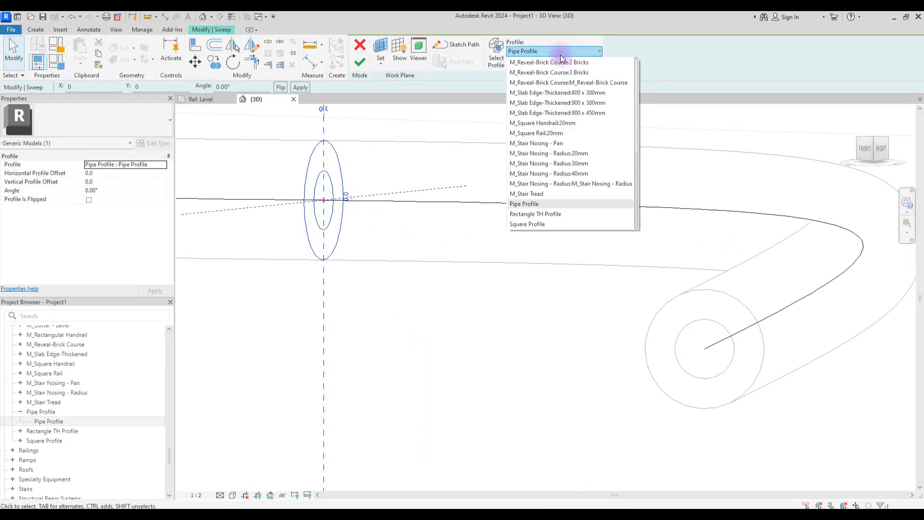
{"action": "left_click", "coordinate": [547, 215]}
{"action": "left_click", "coordinate": [360, 61]}
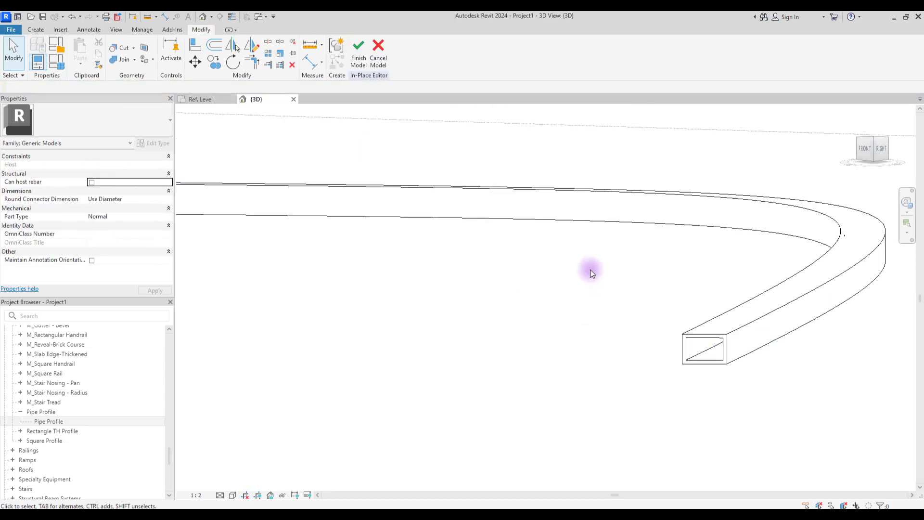
Re-edit the rectangular sweep and change its profile to Squere Profile.
{"action": "left_click", "coordinate": [494, 216]}
{"action": "left_click", "coordinate": [358, 51]}
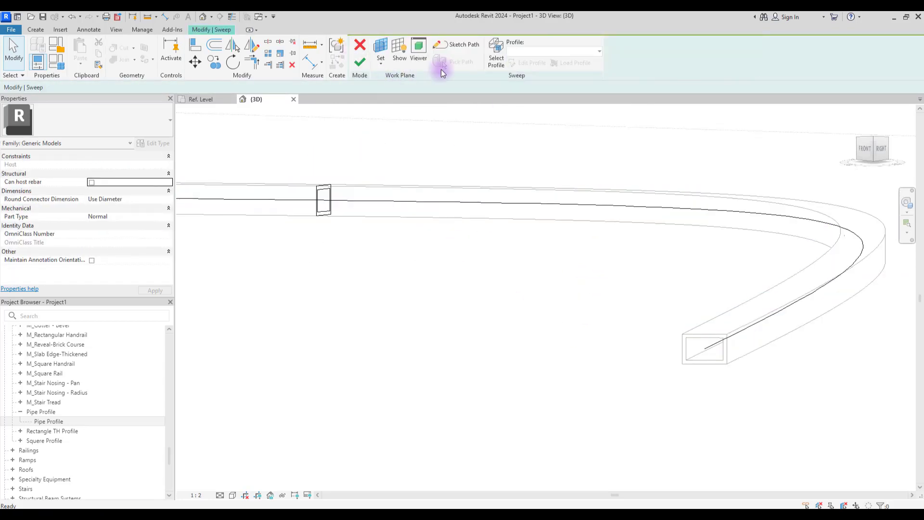
{"action": "left_click", "coordinate": [330, 185]}
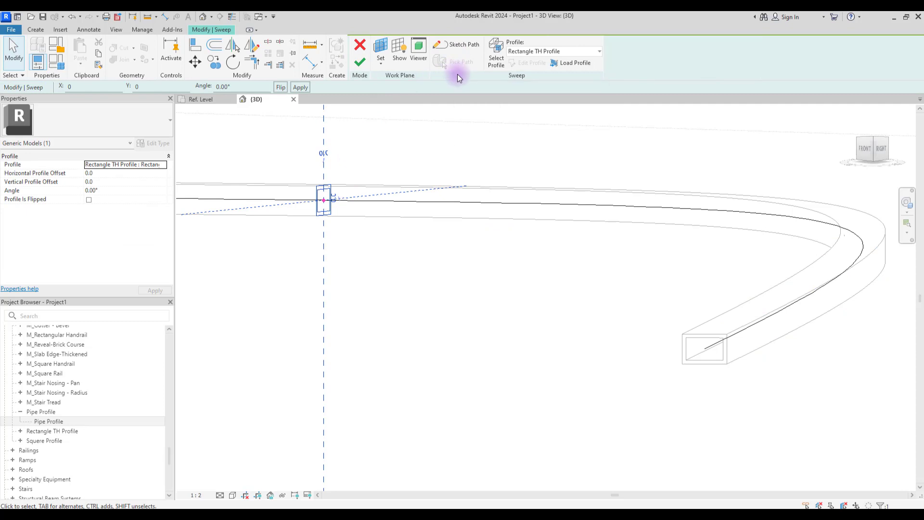
{"action": "left_click", "coordinate": [360, 62]}
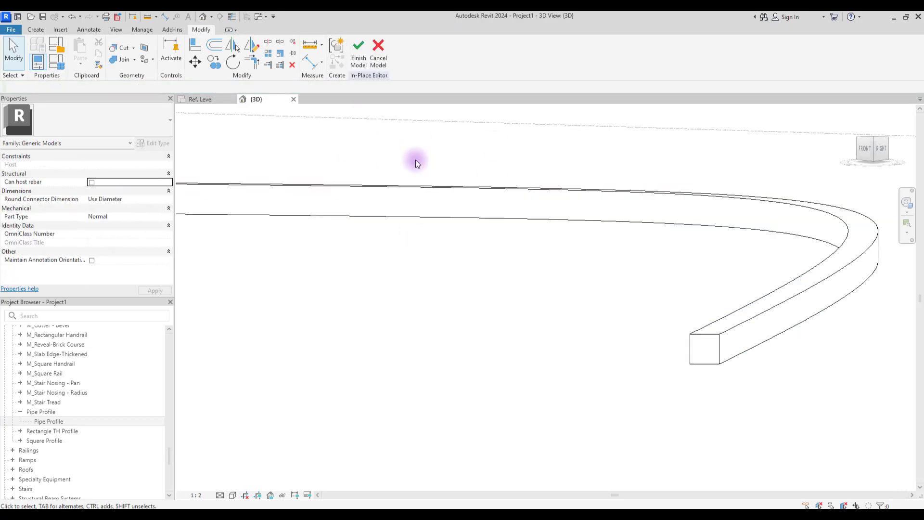